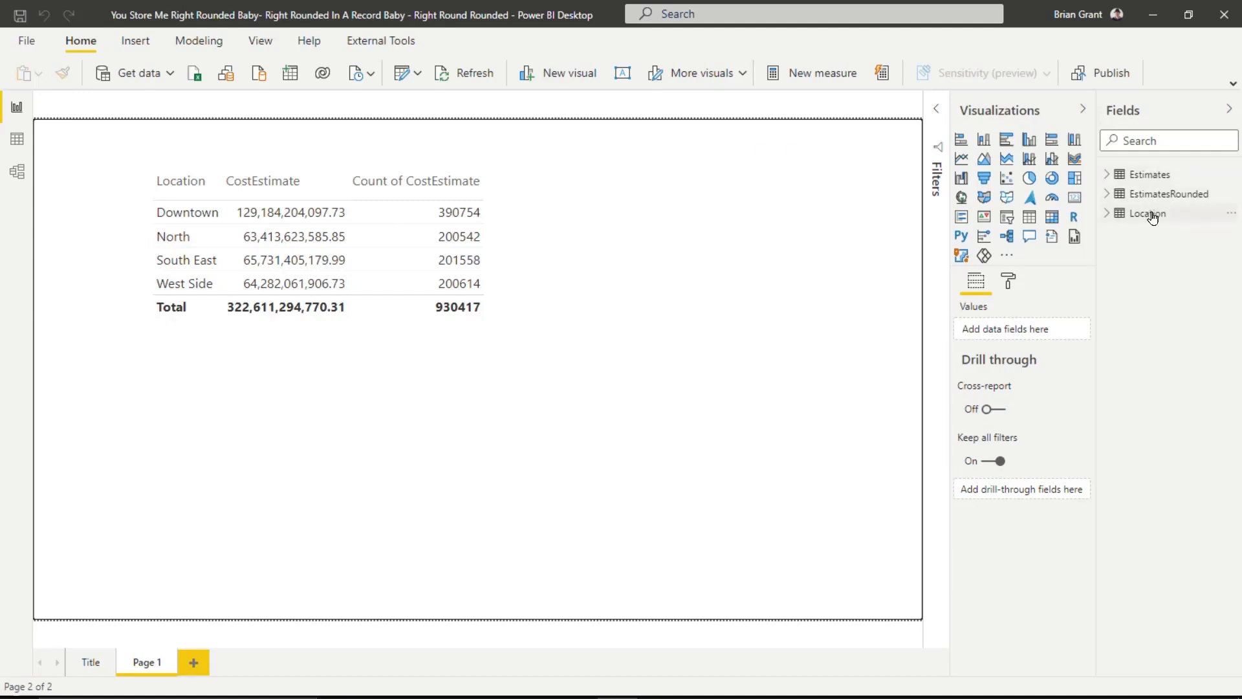
- Examine the row data of the Estimates and EstimatesRounded tables
{"action": "mouse_move", "coordinate": [1122, 220]}
{"action": "mouse_move", "coordinate": [1133, 178]}
{"action": "left_click", "coordinate": [16, 139]}
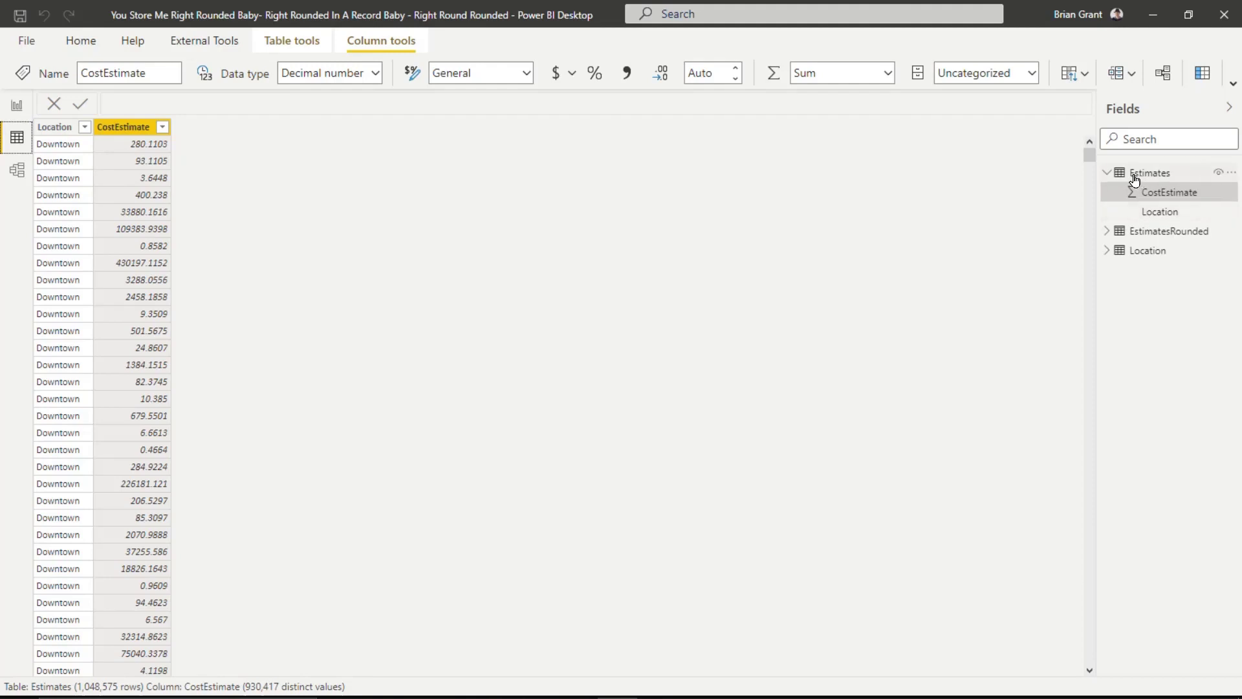
{"action": "left_click", "coordinate": [1140, 232]}
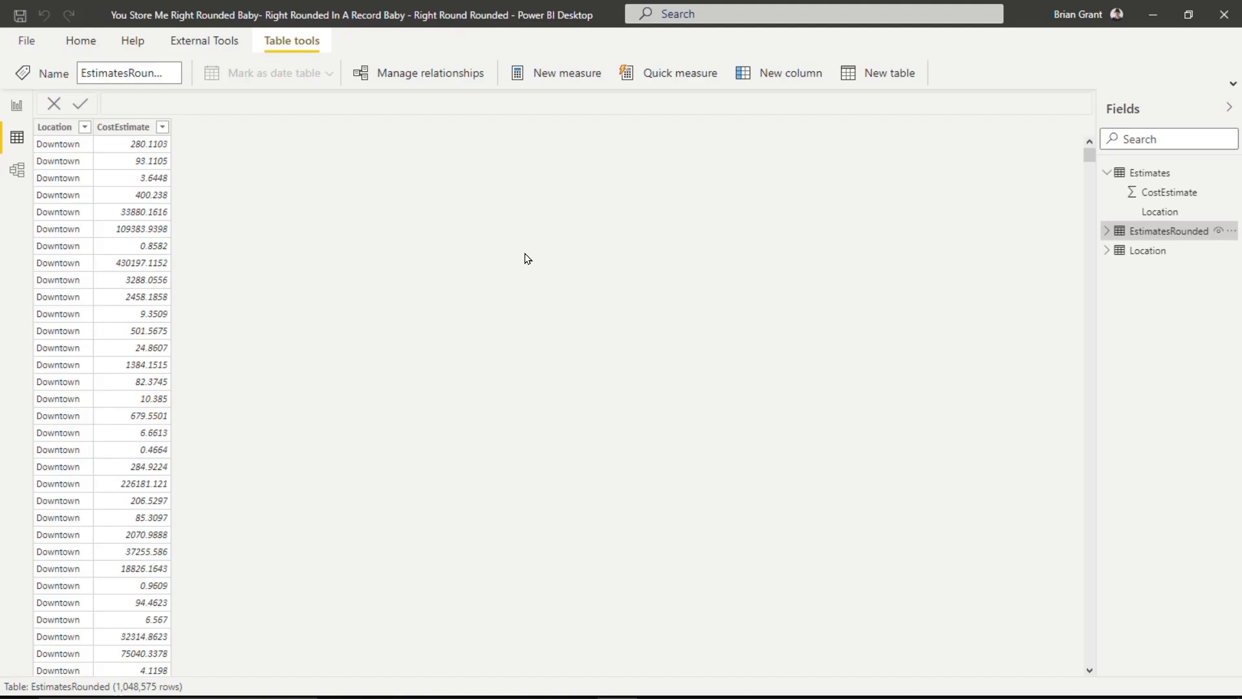
- Open the Power Query Editor to transform the data and dismiss the outdated-preview notice
{"action": "left_click", "coordinate": [89, 47]}
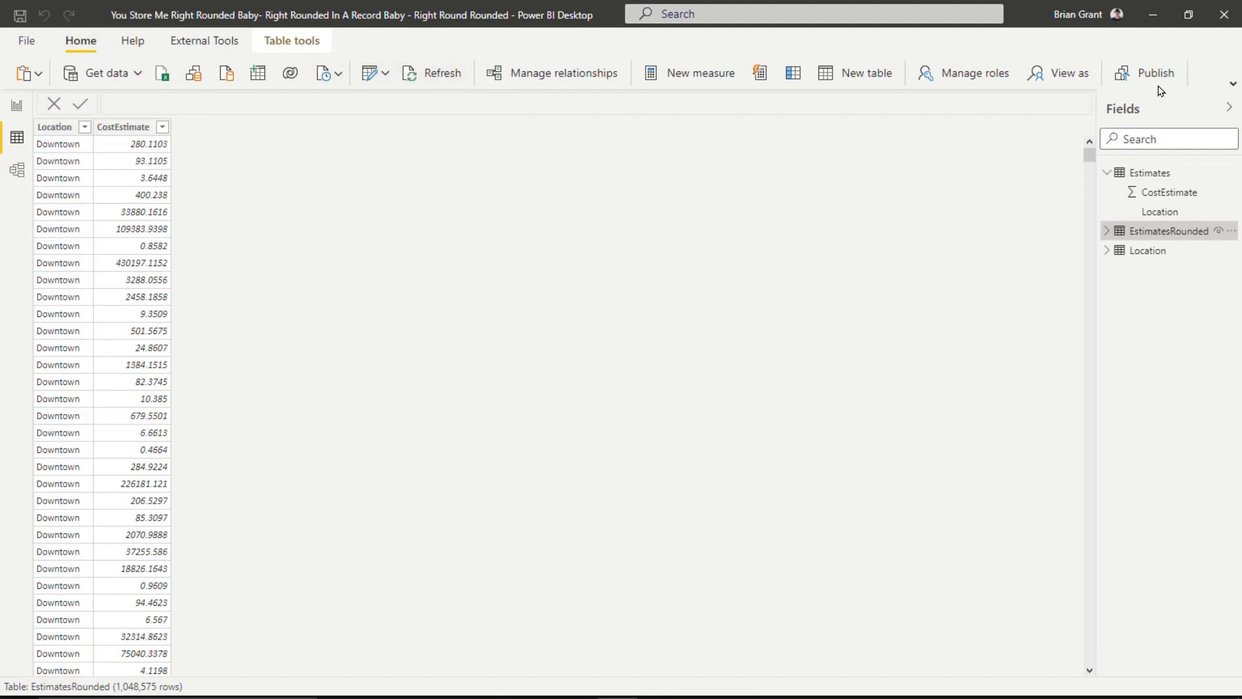
{"action": "left_click", "coordinate": [1233, 84]}
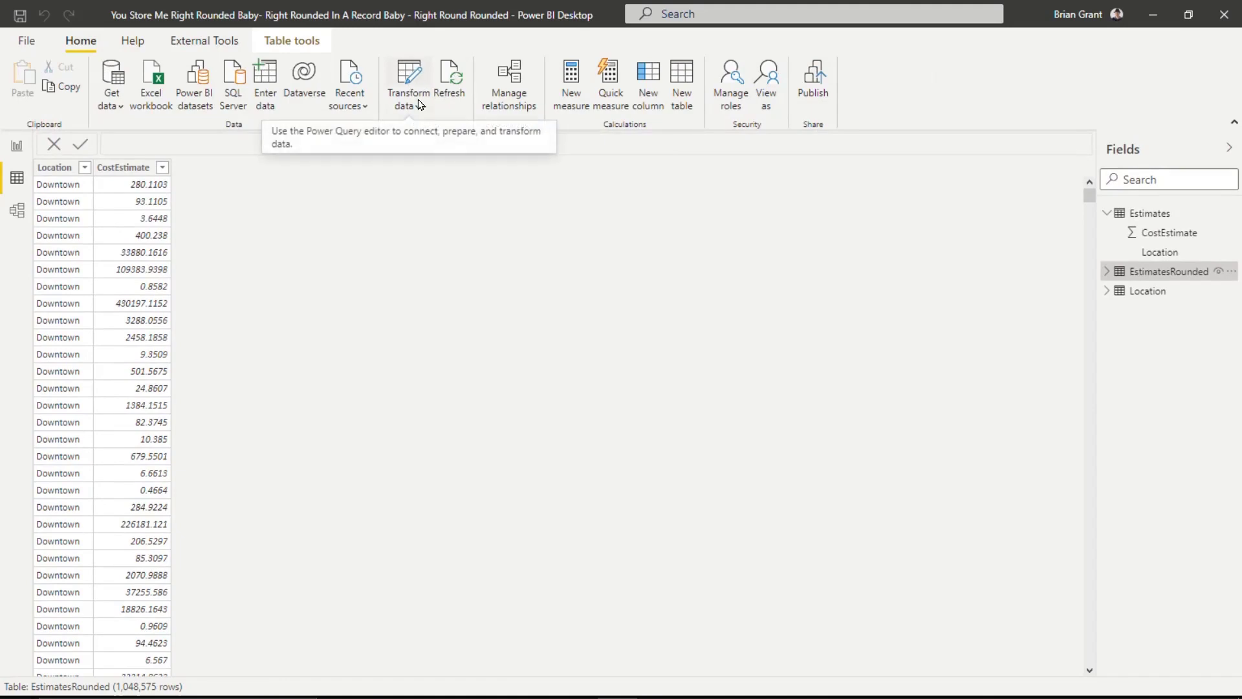
{"action": "left_click", "coordinate": [407, 69]}
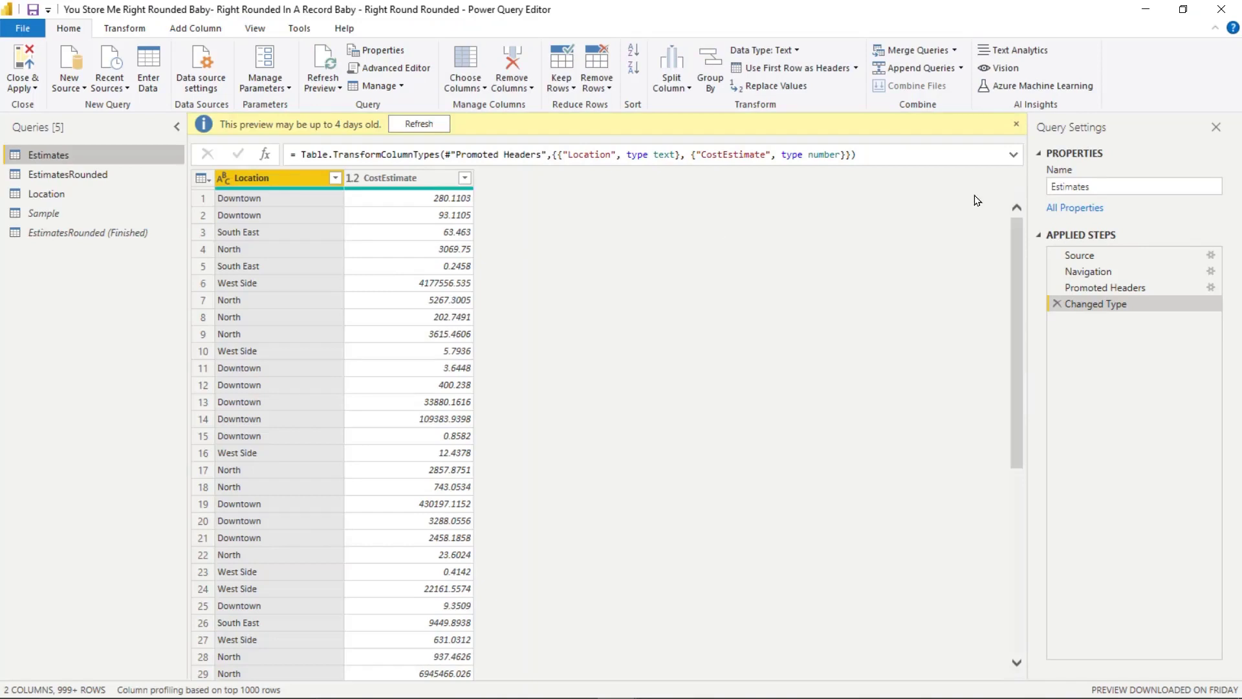
{"action": "left_click", "coordinate": [1013, 123]}
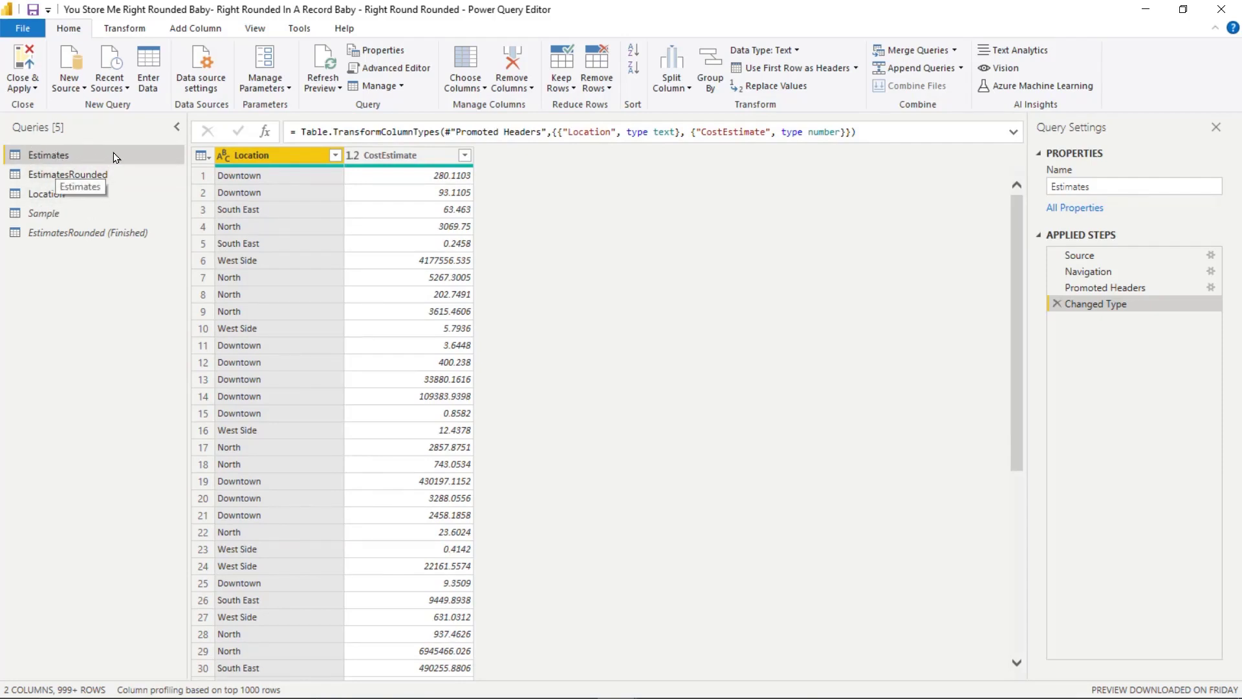
- Add a base-10 logarithm column calculated from CostEstimate to the EstimatesRounded query
{"action": "left_click", "coordinate": [58, 176]}
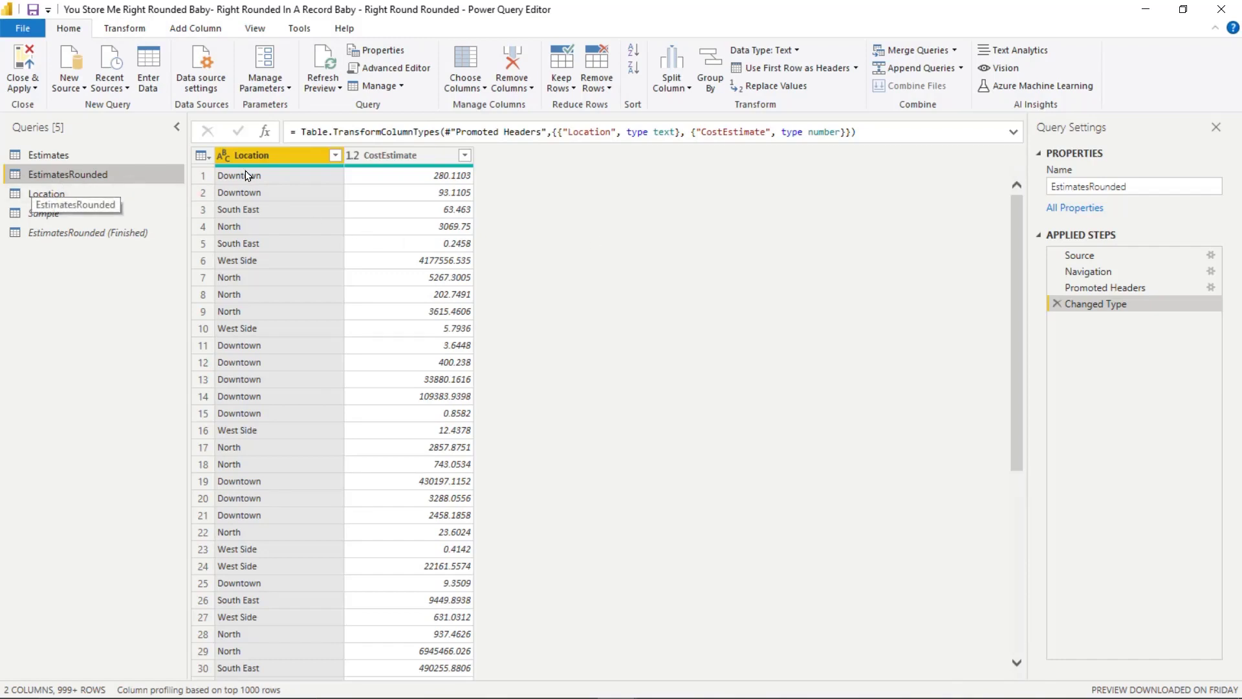
{"action": "left_click", "coordinate": [412, 155]}
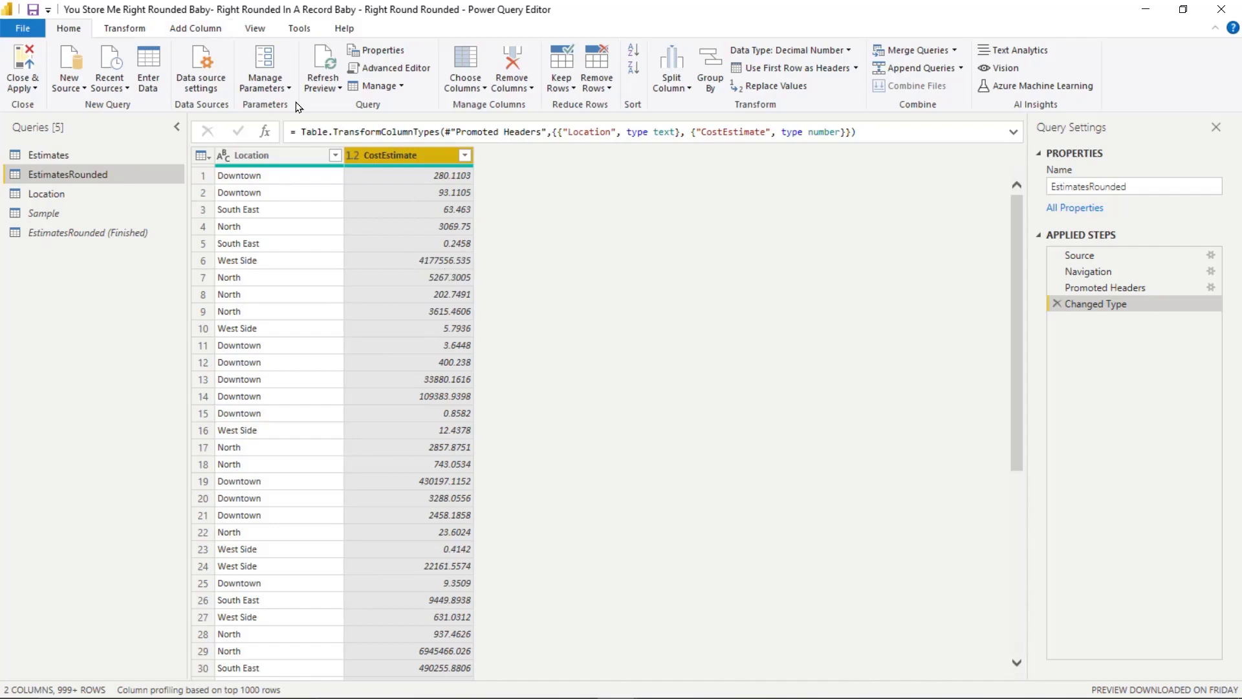
{"action": "left_click", "coordinate": [225, 31]}
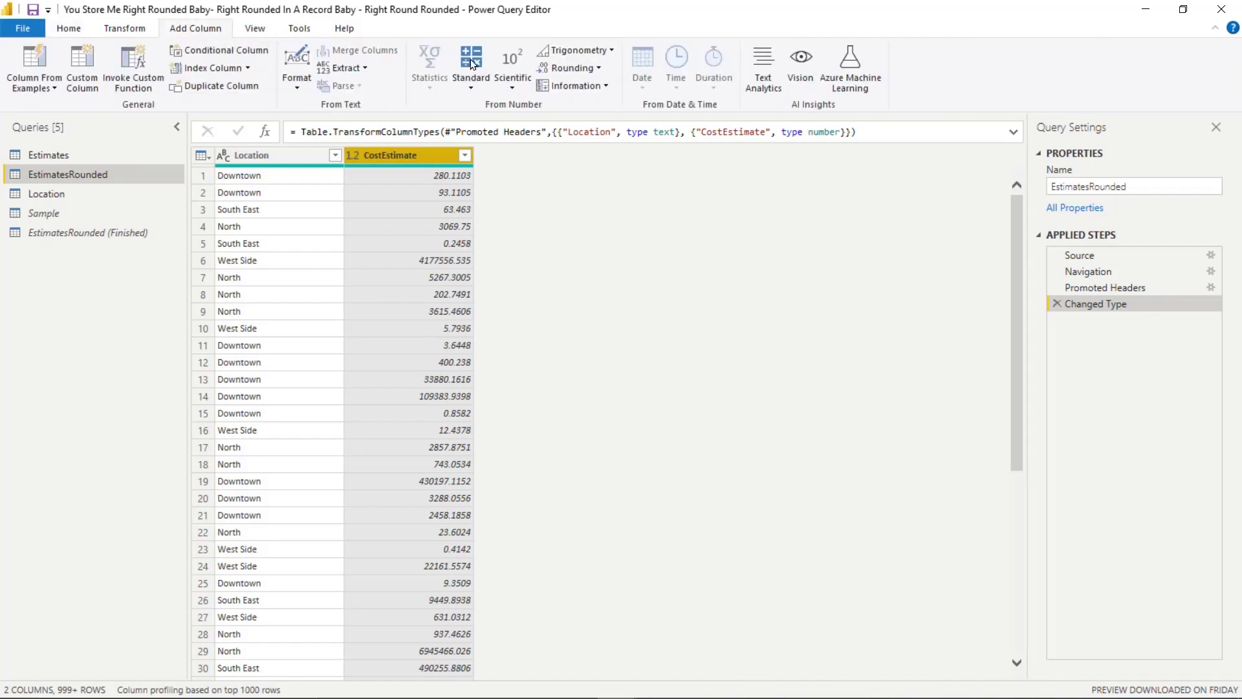
{"action": "left_click", "coordinate": [504, 81]}
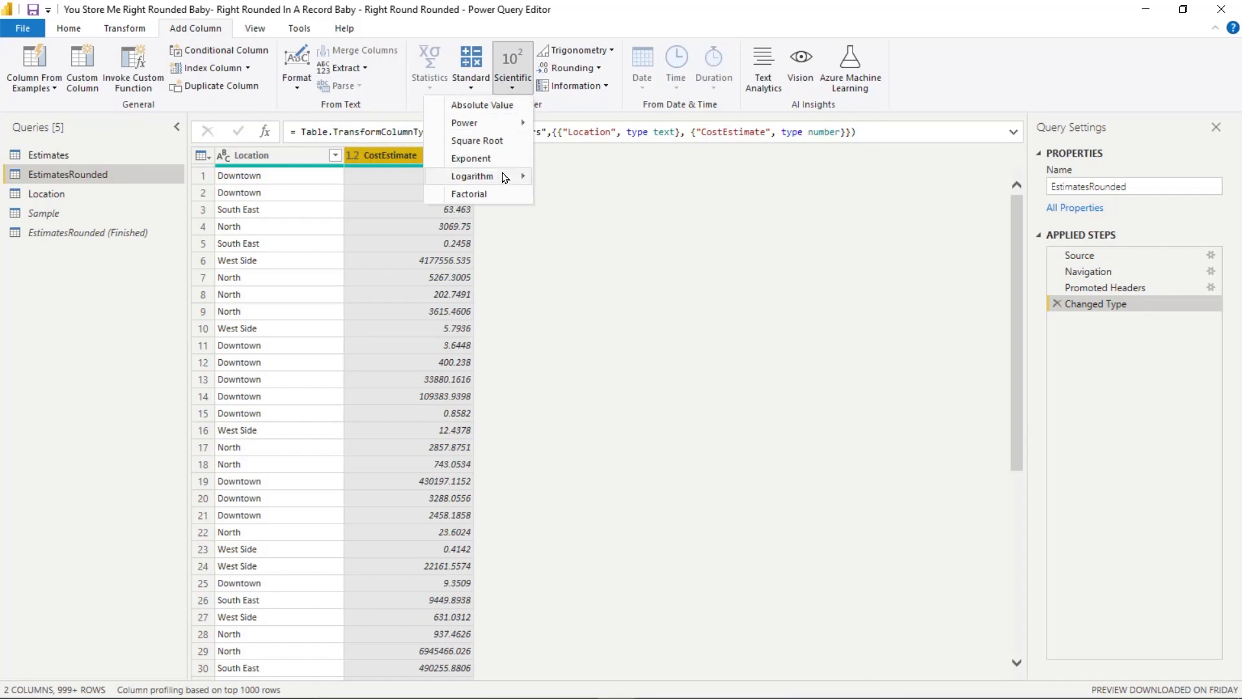
{"action": "mouse_move", "coordinate": [505, 177]}
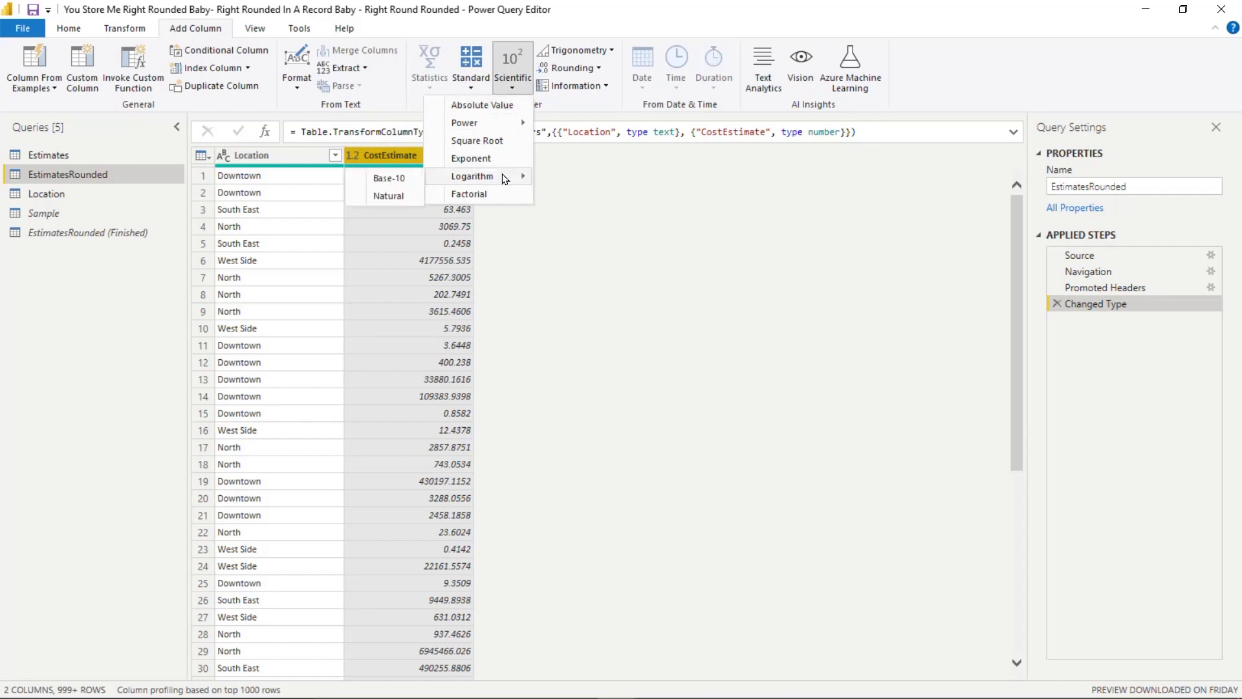
{"action": "left_click", "coordinate": [388, 179]}
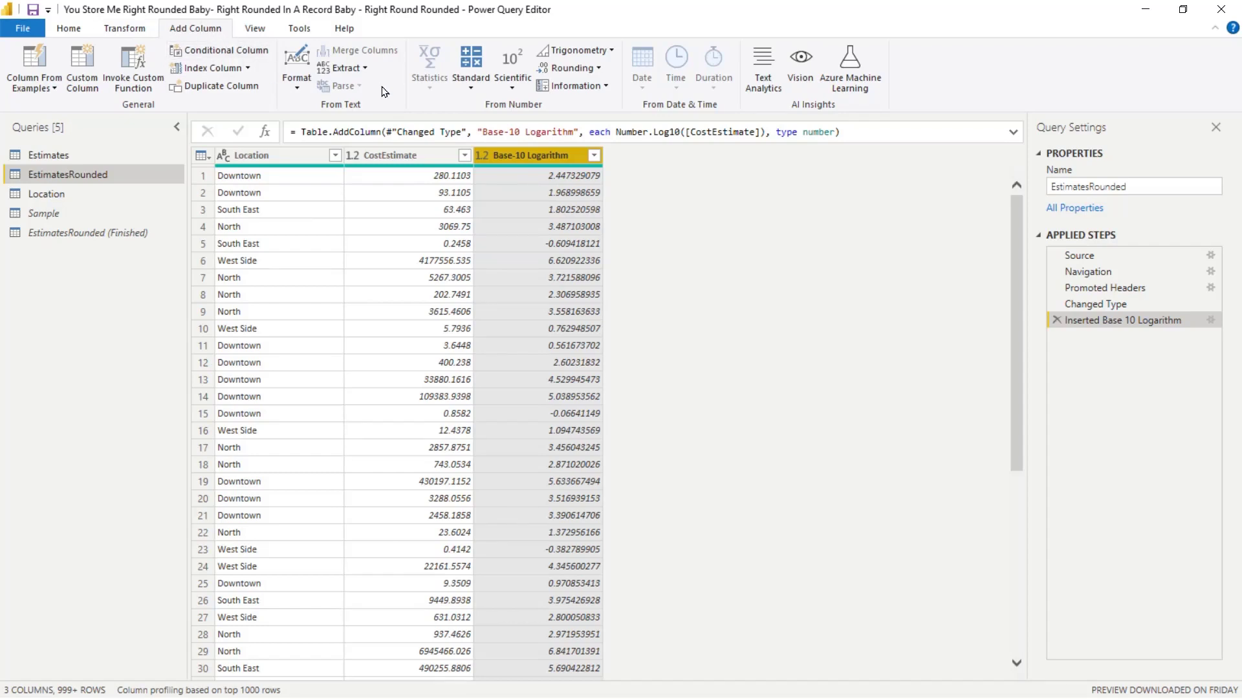
- Round the Base-10 Logarithm column's values down in place
{"action": "left_click", "coordinate": [139, 31]}
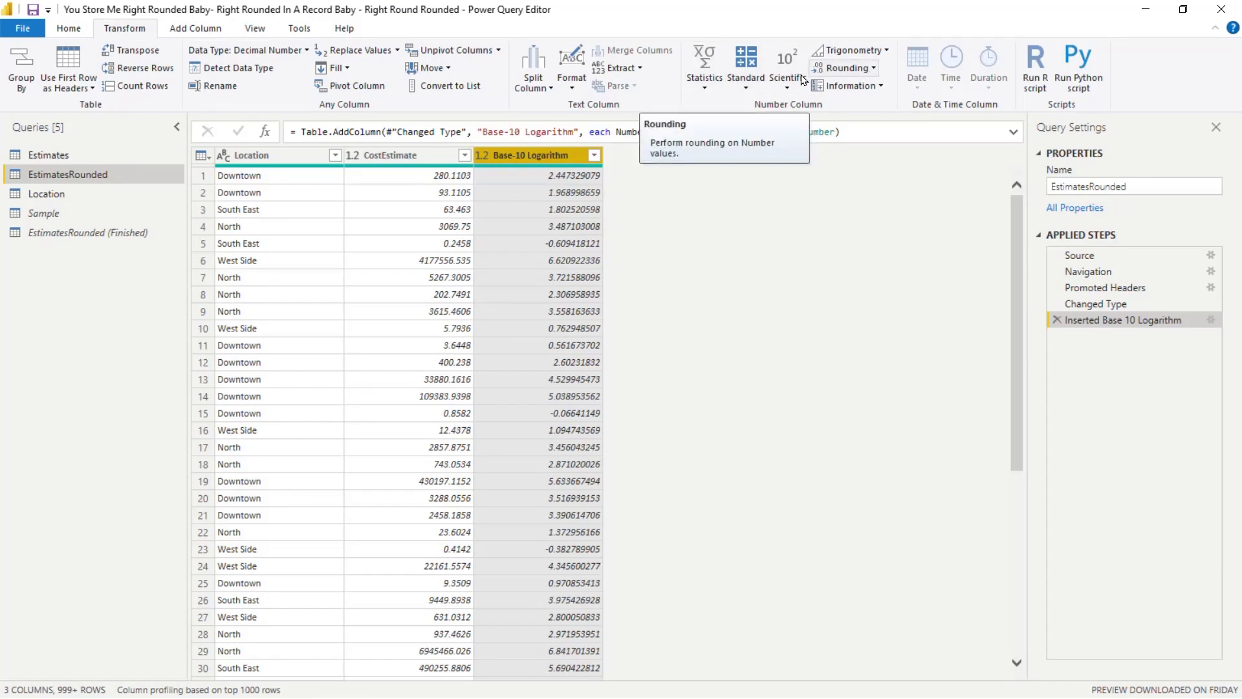
{"action": "left_click", "coordinate": [871, 74]}
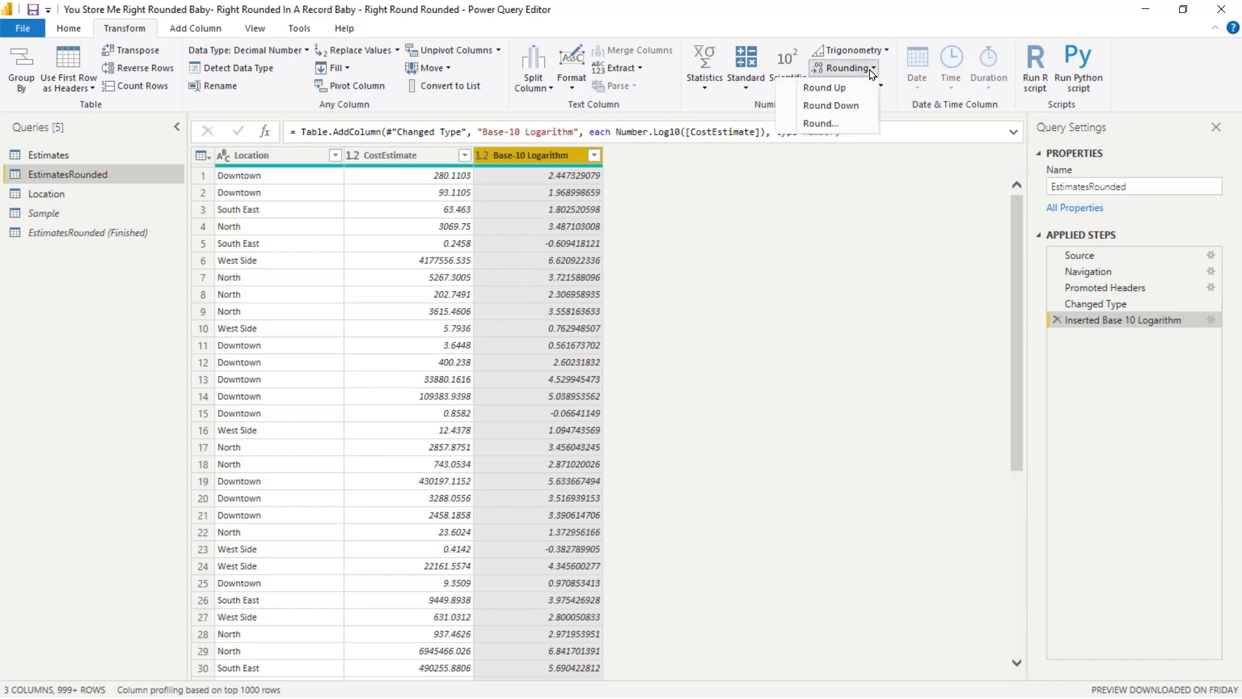
{"action": "left_click", "coordinate": [827, 106]}
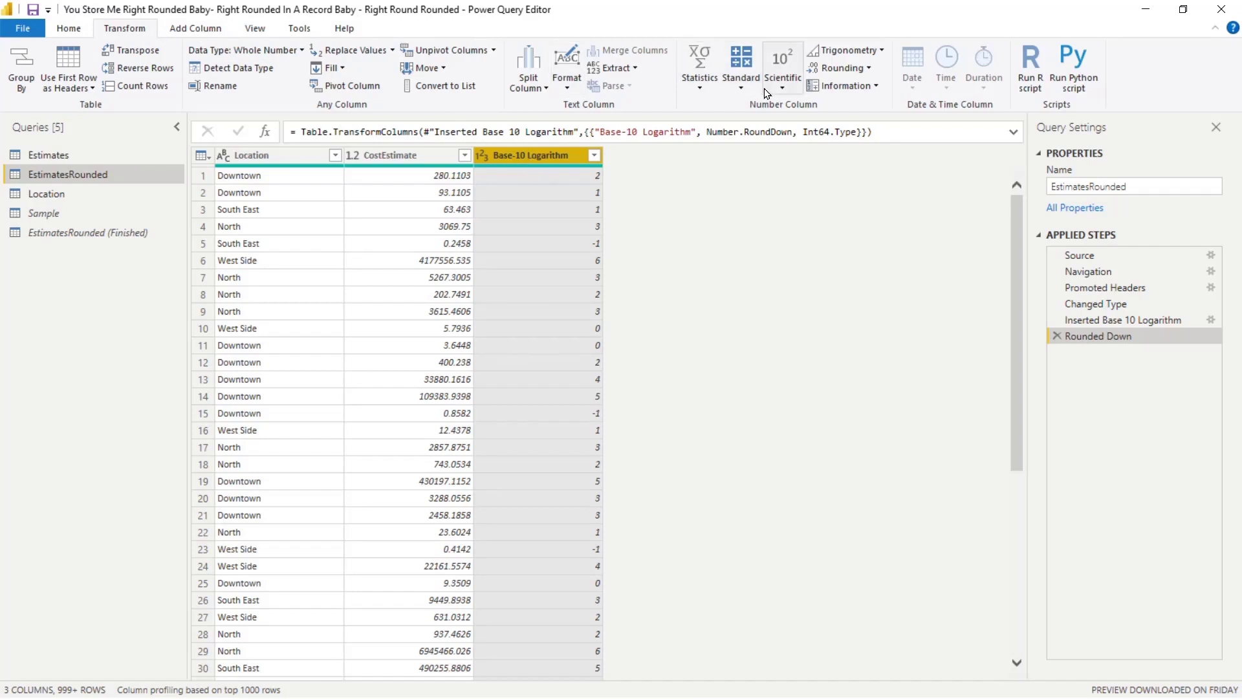
- Multiply the values in the Base-10 Logarithm column by -1
{"action": "left_click", "coordinate": [733, 89]}
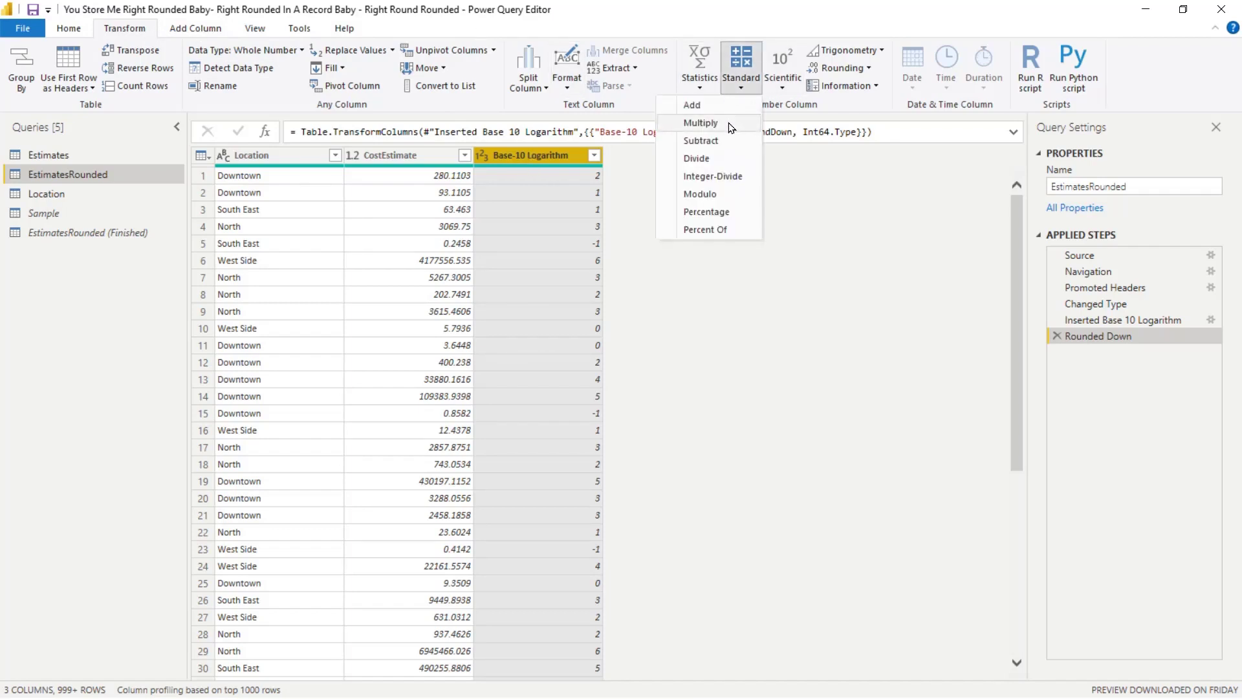
{"action": "left_click", "coordinate": [731, 124]}
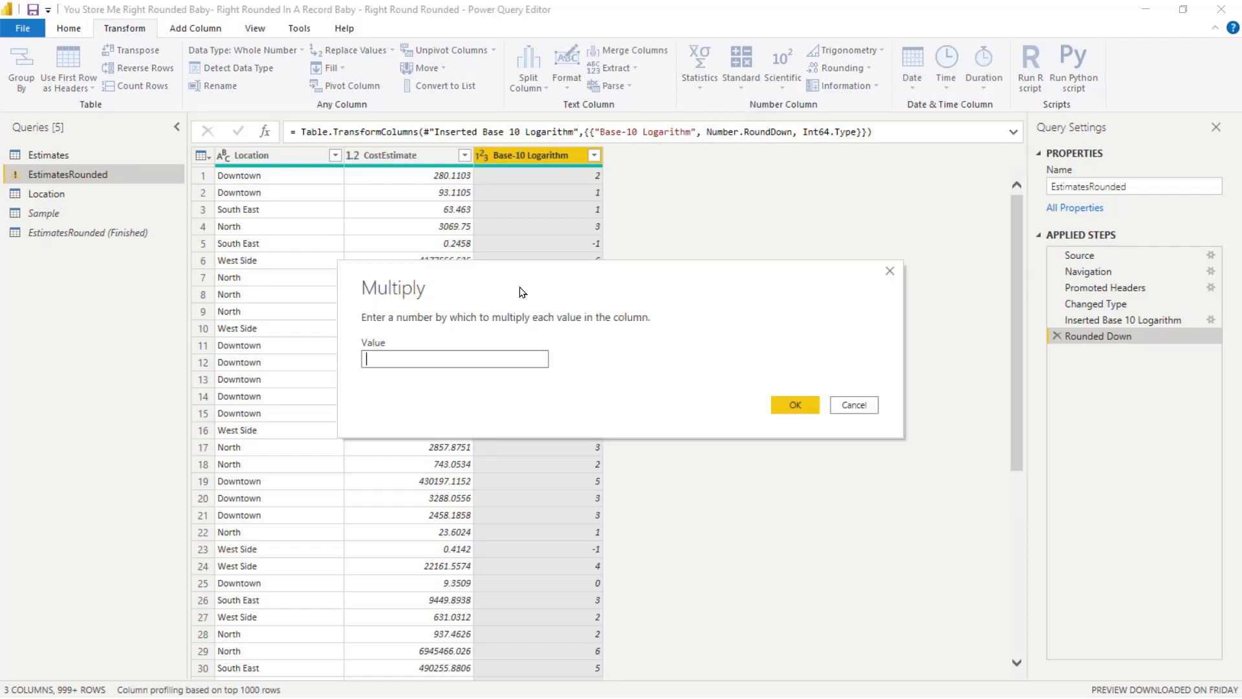
{"action": "type", "text": "-1"}
{"action": "left_click", "coordinate": [800, 409]}
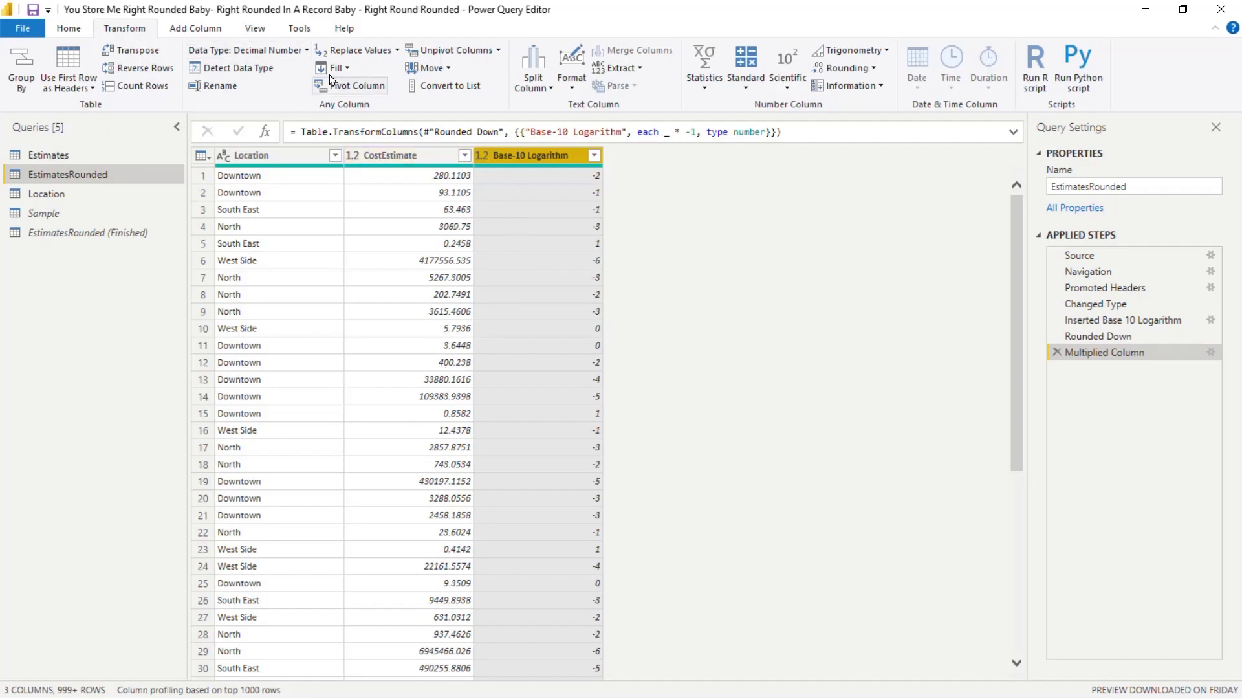
- Add 1 to each value in the Base-10 Logarithm column
{"action": "left_click", "coordinate": [739, 90]}
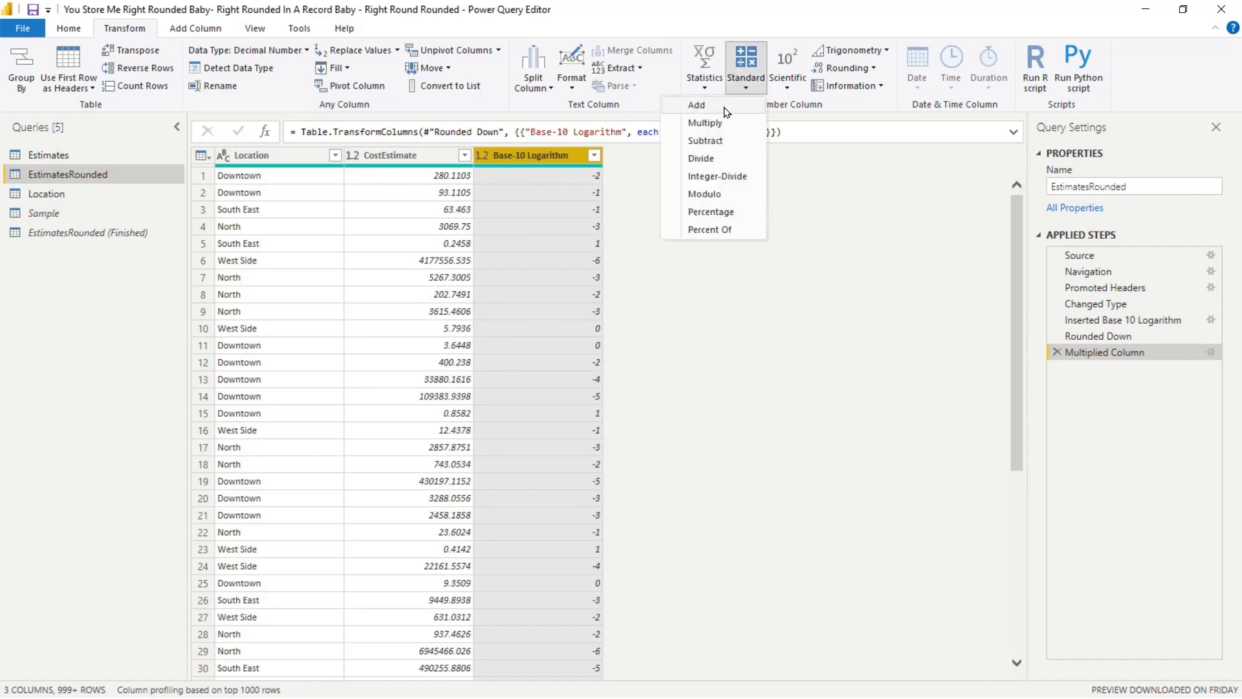
{"action": "left_click", "coordinate": [726, 105]}
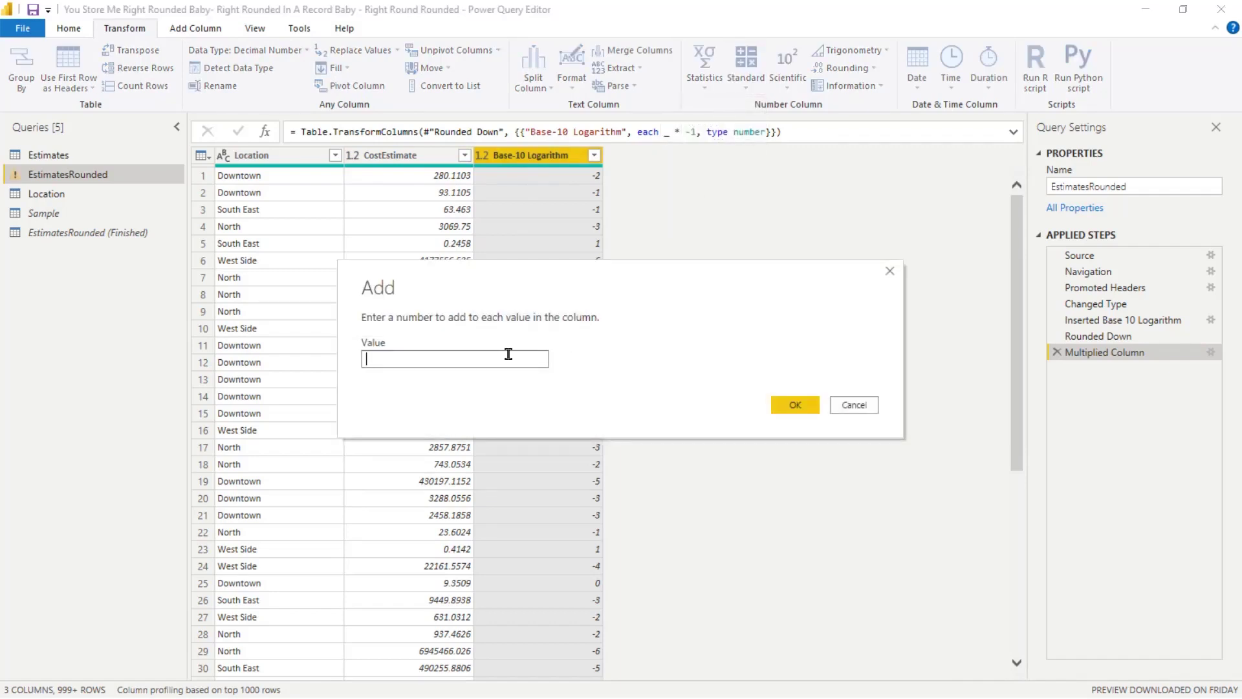
{"action": "type", "text": "1"}
{"action": "left_click", "coordinate": [789, 403]}
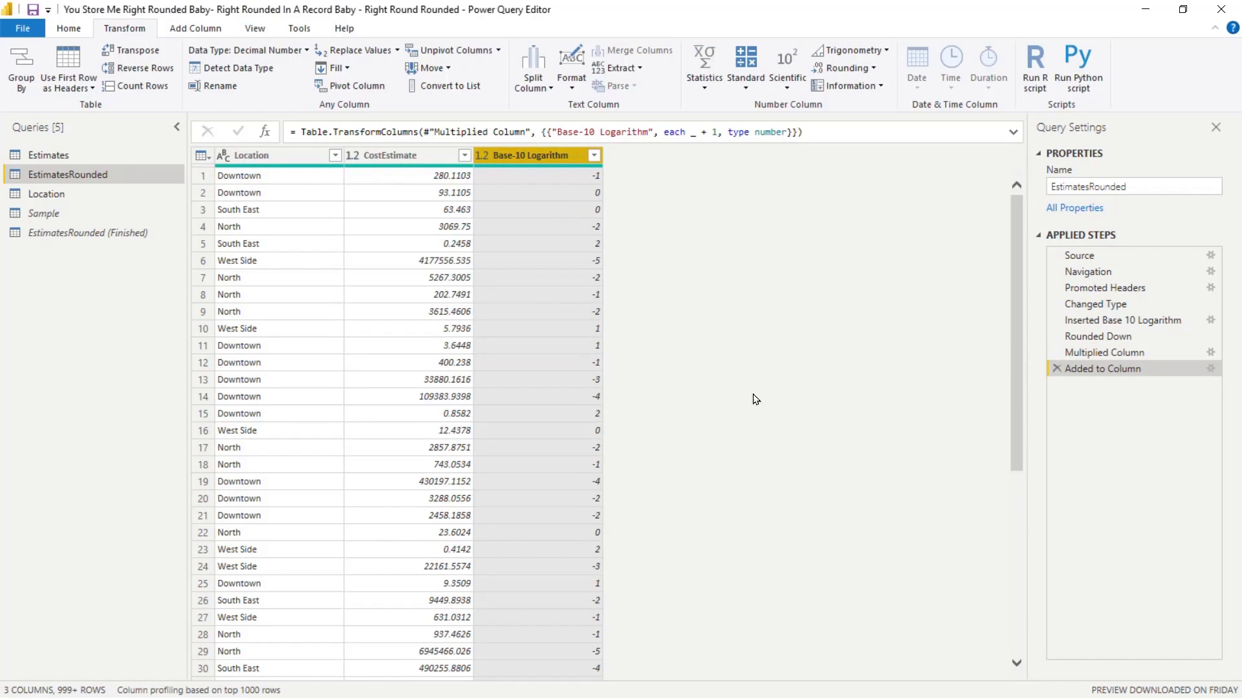
- Rename the applied step Added to Column as "ADDITIONAL units to round to"
{"action": "right_click", "coordinate": [1081, 373]}
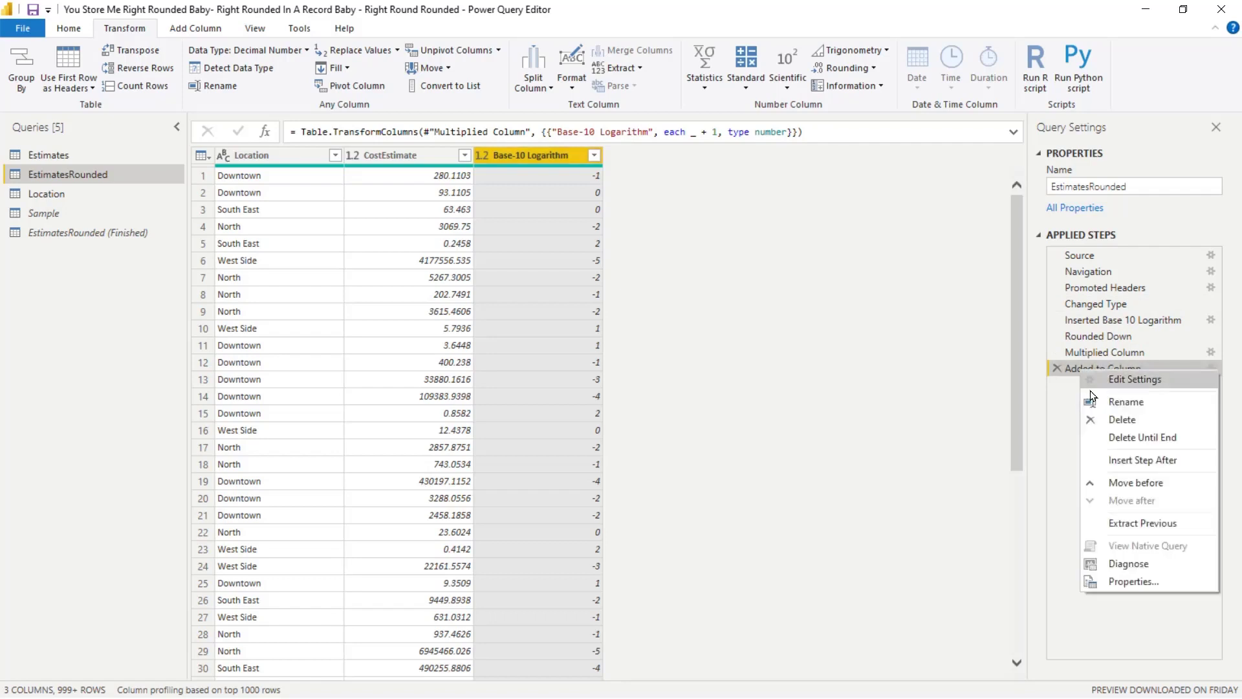
{"action": "left_click", "coordinate": [1163, 405]}
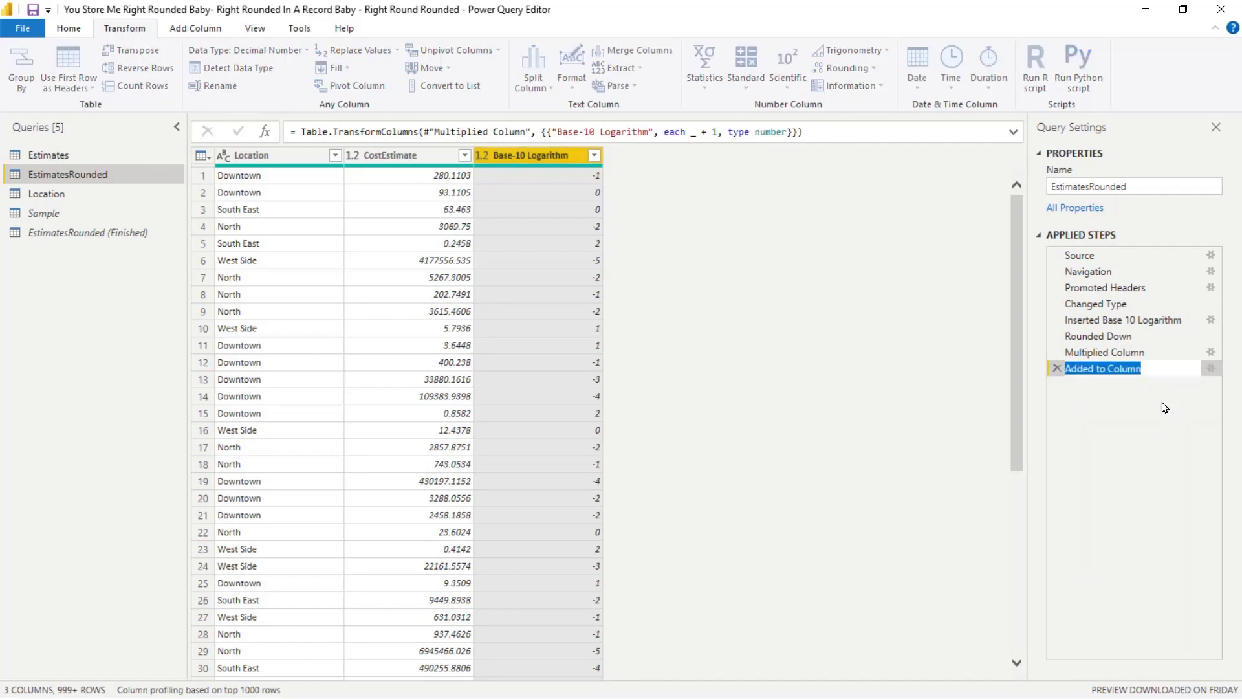
{"action": "type", "text": "Additi"}
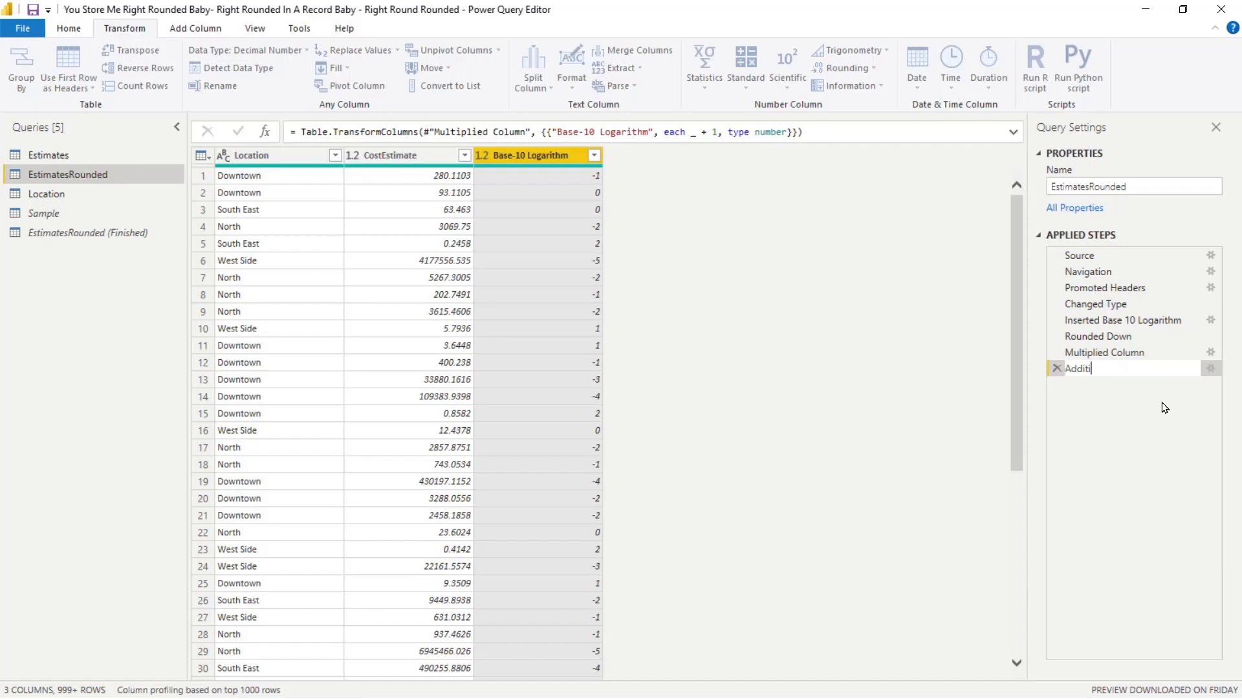
{"action": "key", "text": "BackSpace"}
{"action": "key", "text": "BackSpace"}
{"action": "key", "text": "BackSpace"}
{"action": "type", "text": "DDITIONAL units to round to"}
{"action": "key", "text": "Return"}
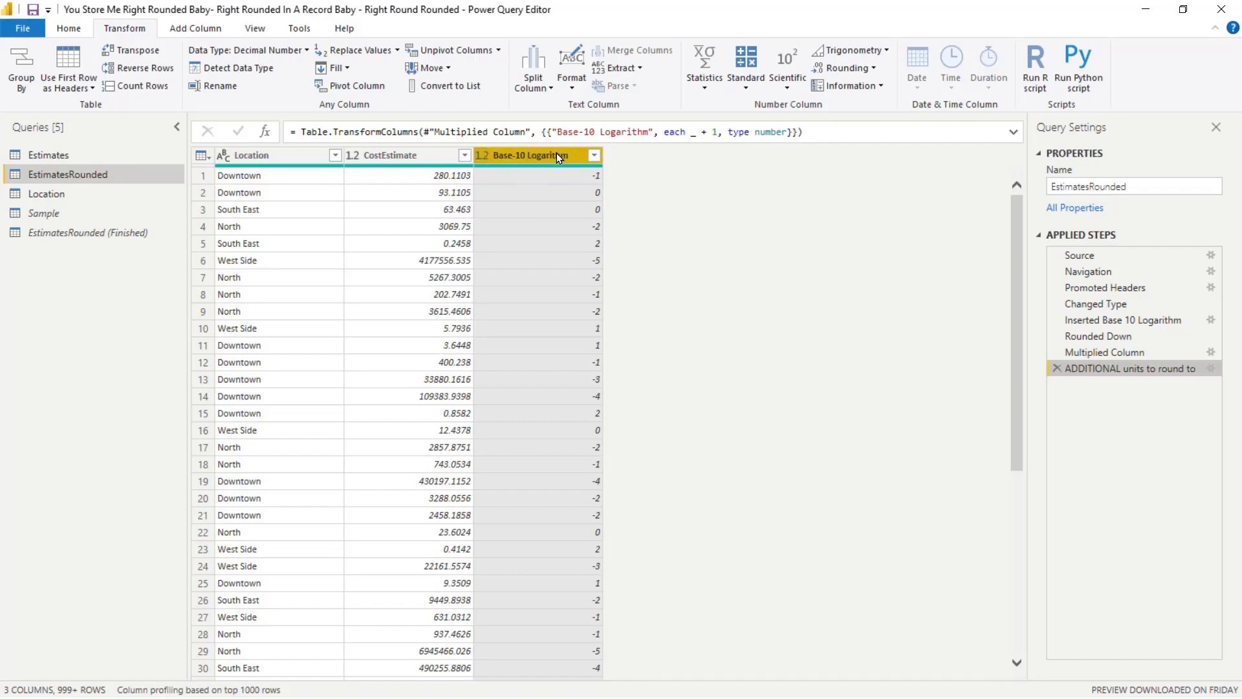
- Rename the Base-10 Logarithm column as RT
{"action": "double_click", "coordinate": [507, 159]}
{"action": "type", "text": "RT"}
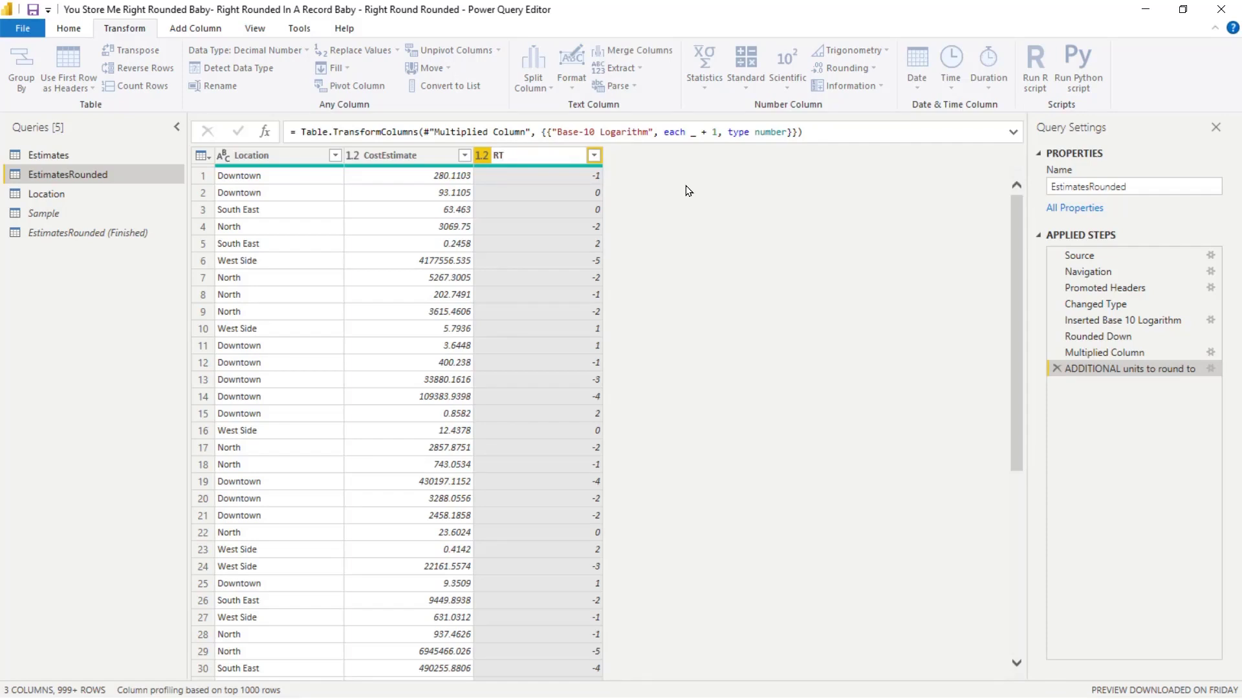
{"action": "key", "text": "Return"}
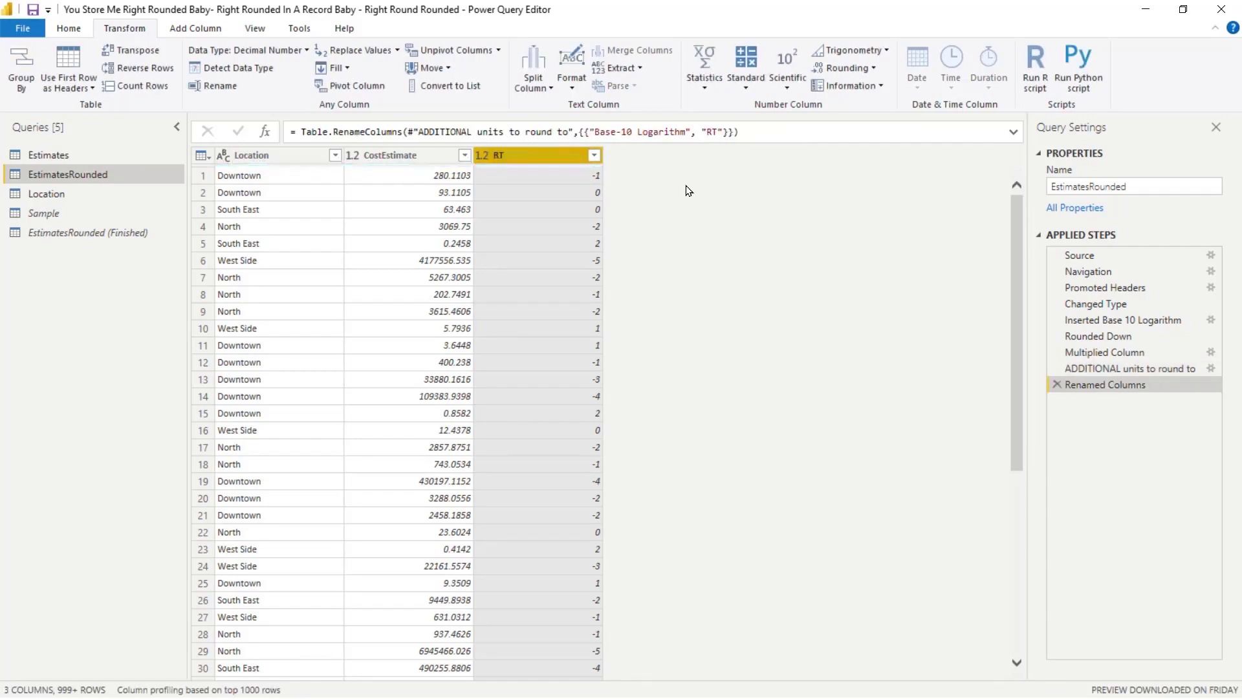
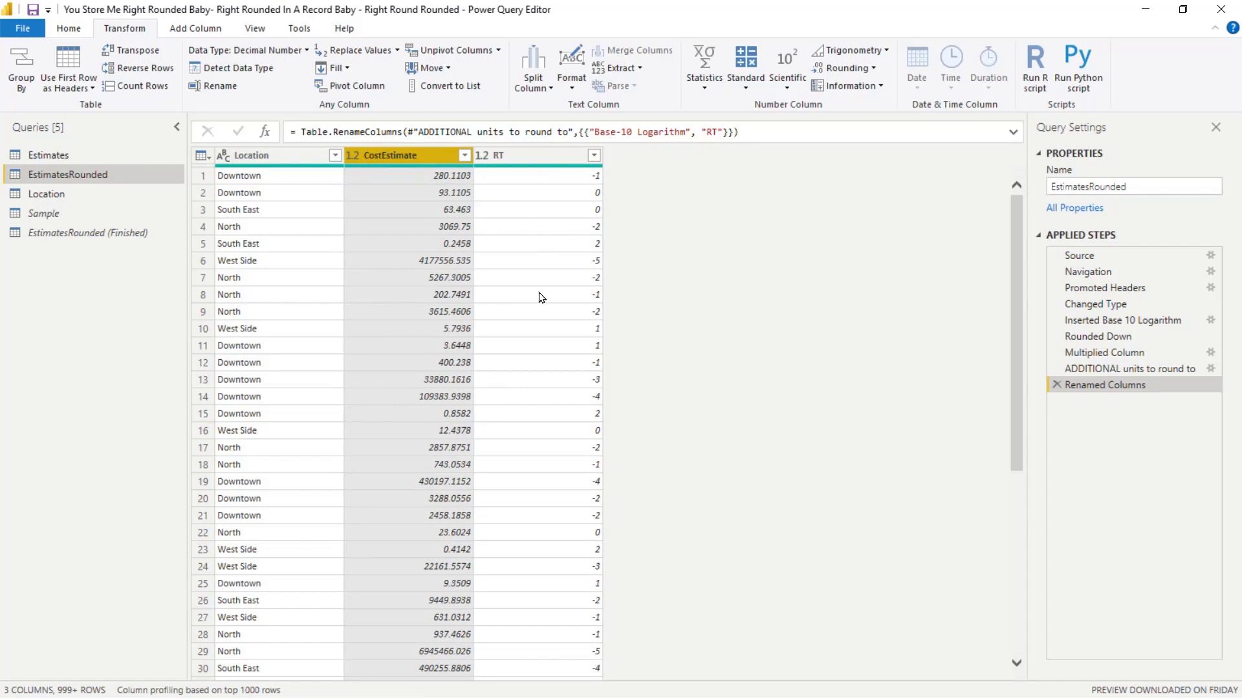
- Add a new column that rounds CostEstimate to 0 decimal places
{"action": "left_click", "coordinate": [205, 30]}
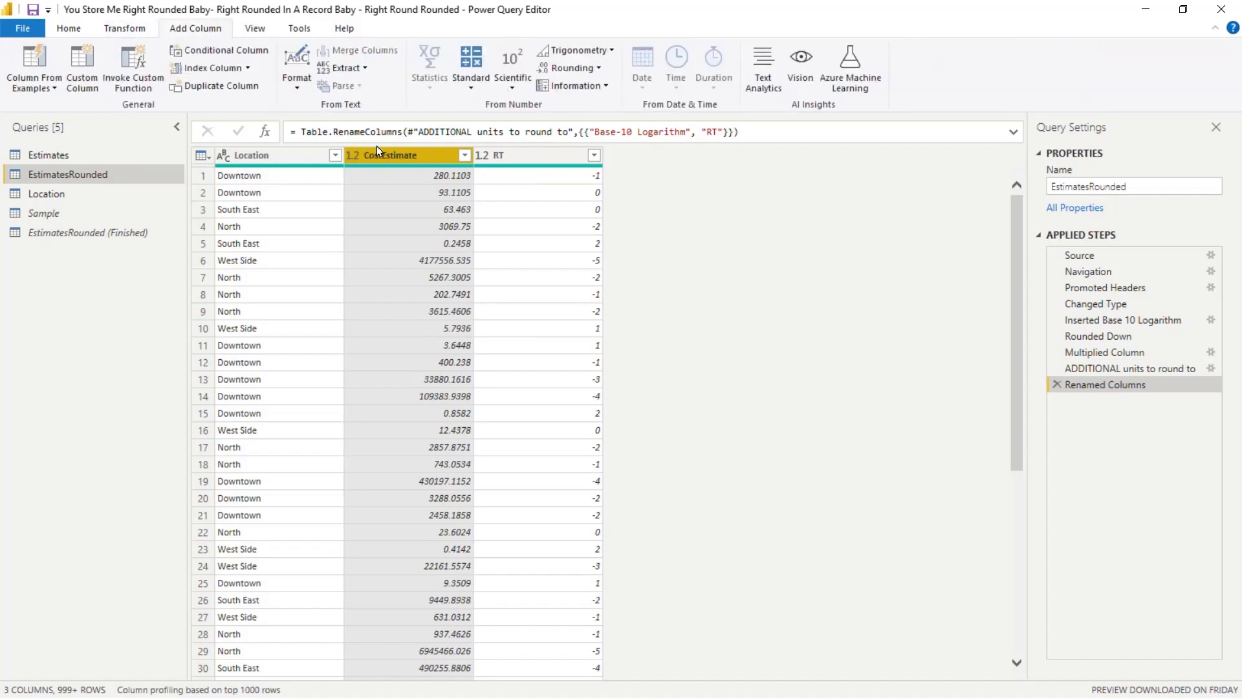
{"action": "left_click", "coordinate": [596, 68]}
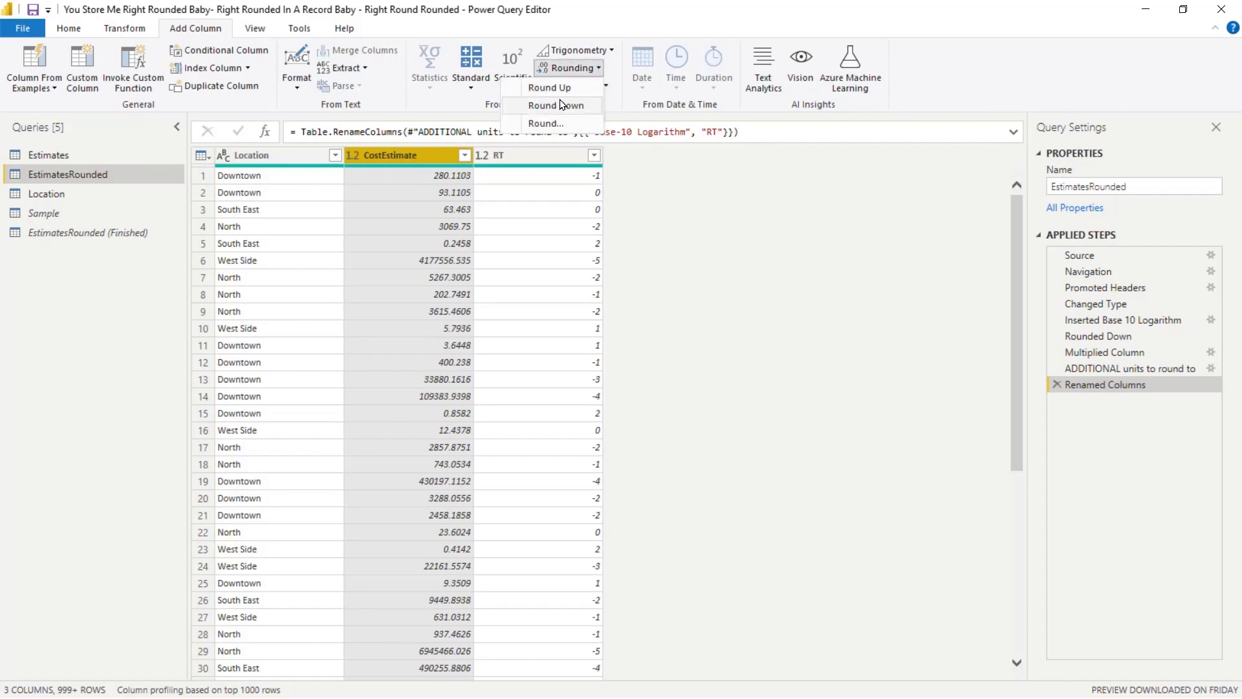
{"action": "left_click", "coordinate": [584, 127]}
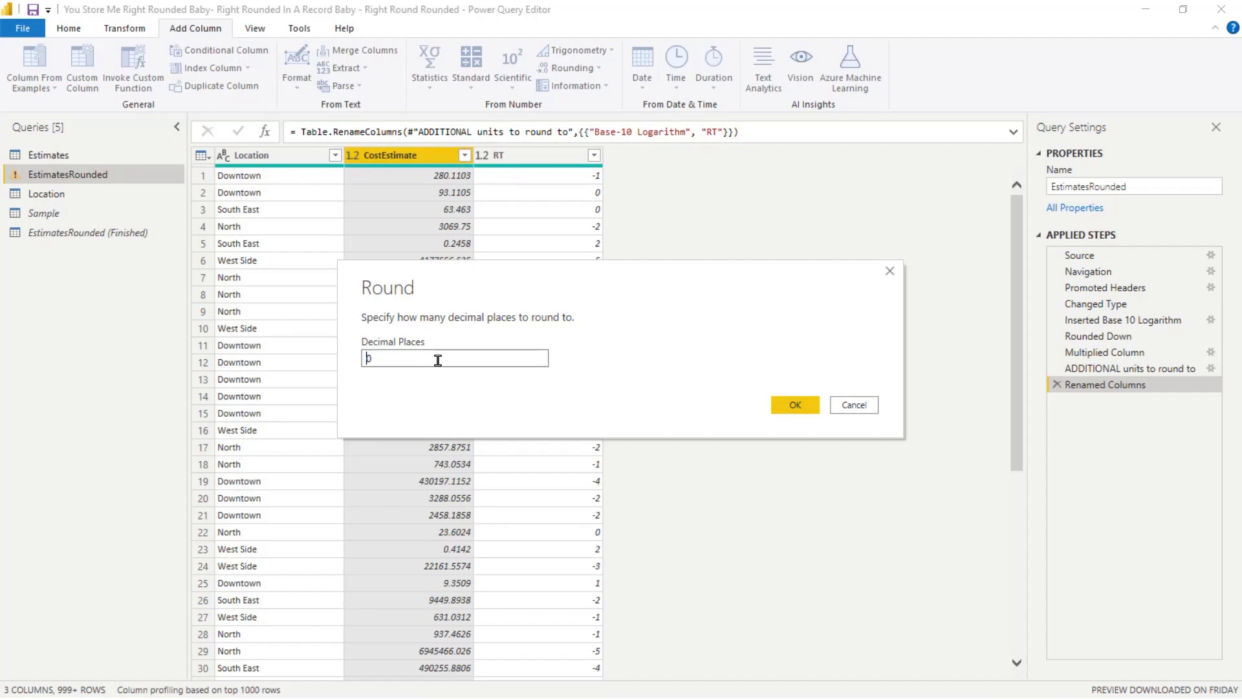
{"action": "type", "text": "0"}
{"action": "left_click", "coordinate": [793, 406]}
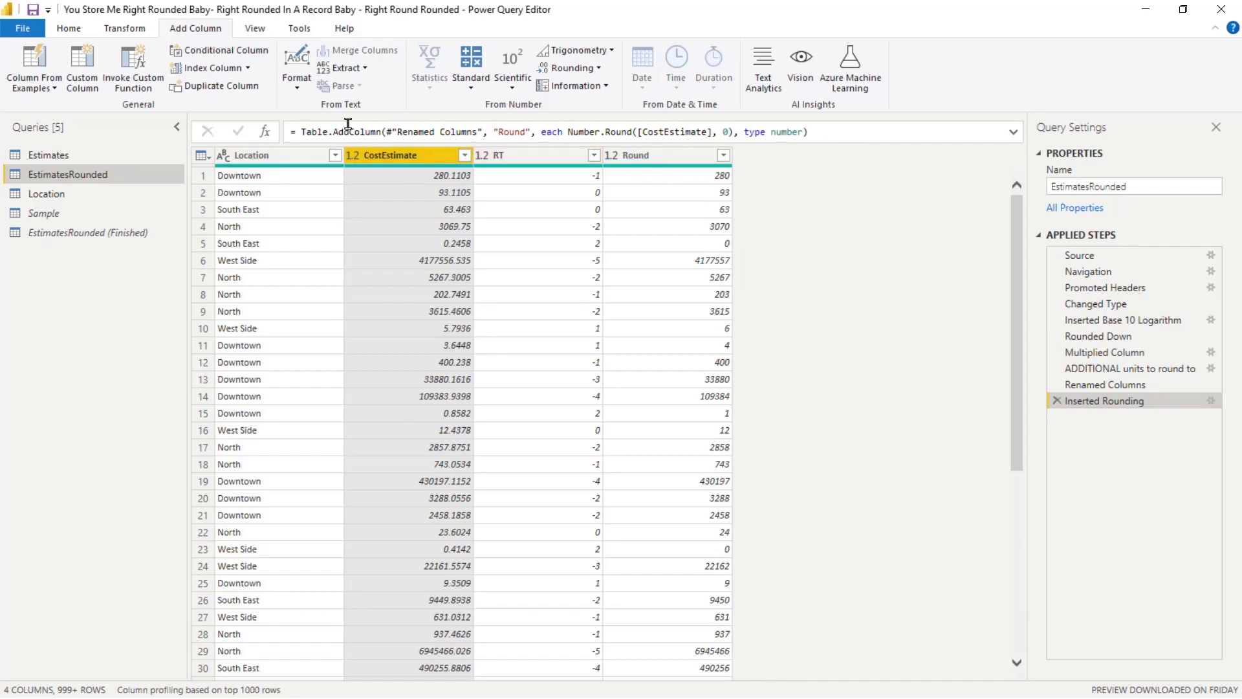
{"action": "left_click", "coordinate": [255, 28]}
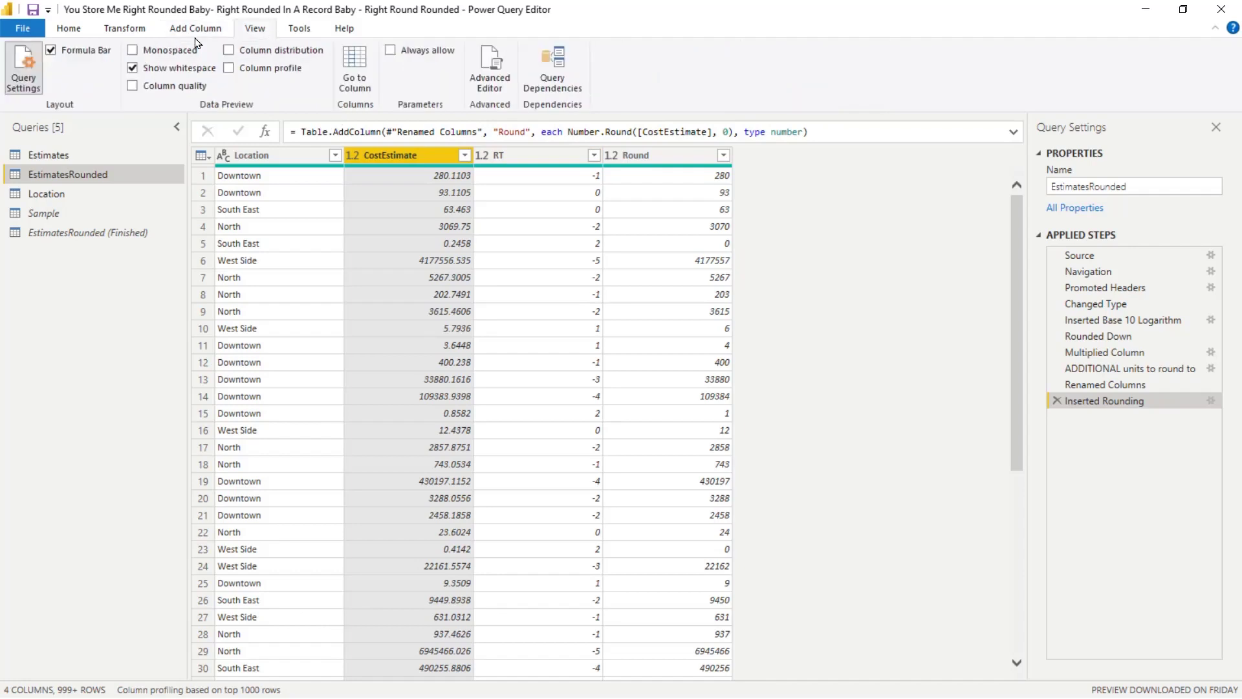
{"action": "left_click", "coordinate": [97, 53]}
{"action": "left_click", "coordinate": [97, 53]}
- Edit the Inserted Rounding formula to use [RT] as the number of digits for Number.Round
{"action": "left_click", "coordinate": [722, 131]}
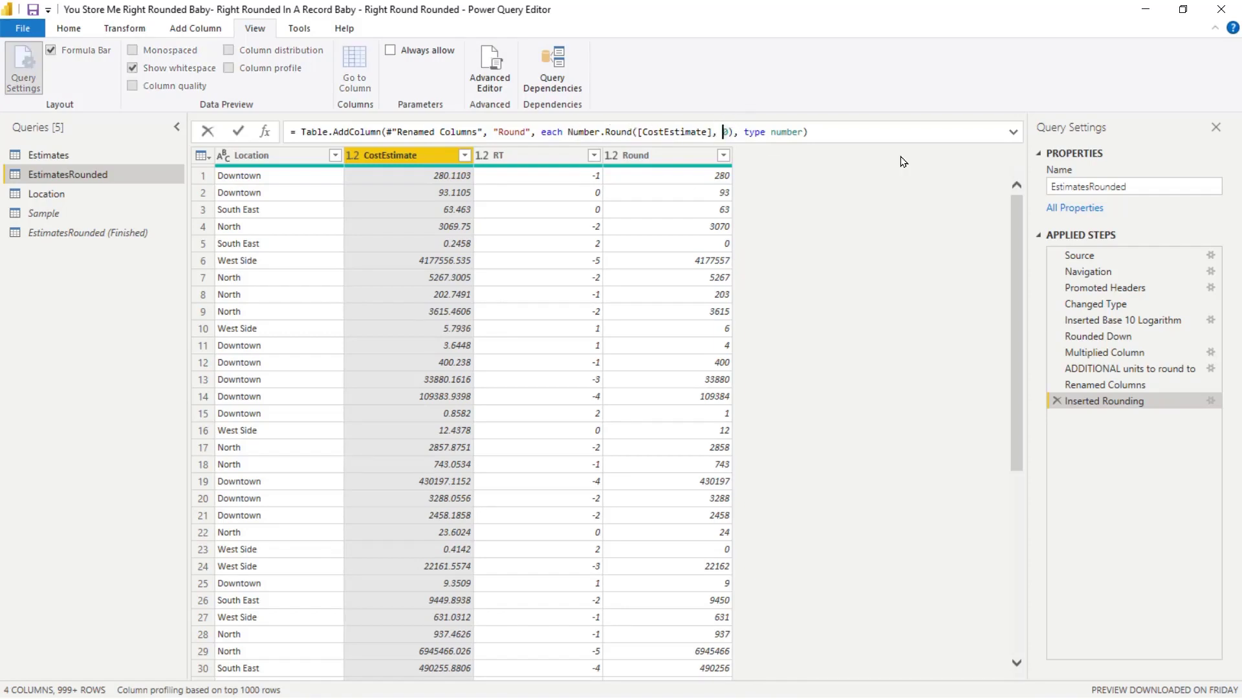
{"action": "key", "text": "Delete"}
{"action": "type", "text": "[]RT"}
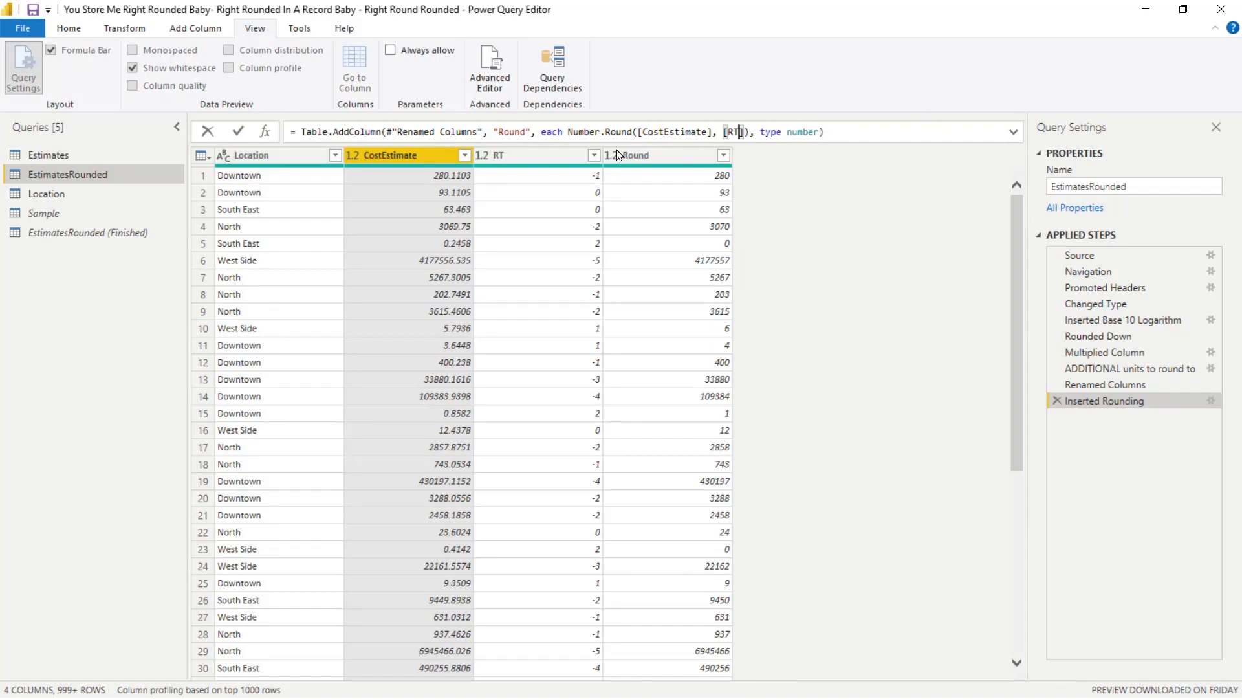
{"action": "left_click", "coordinate": [238, 133]}
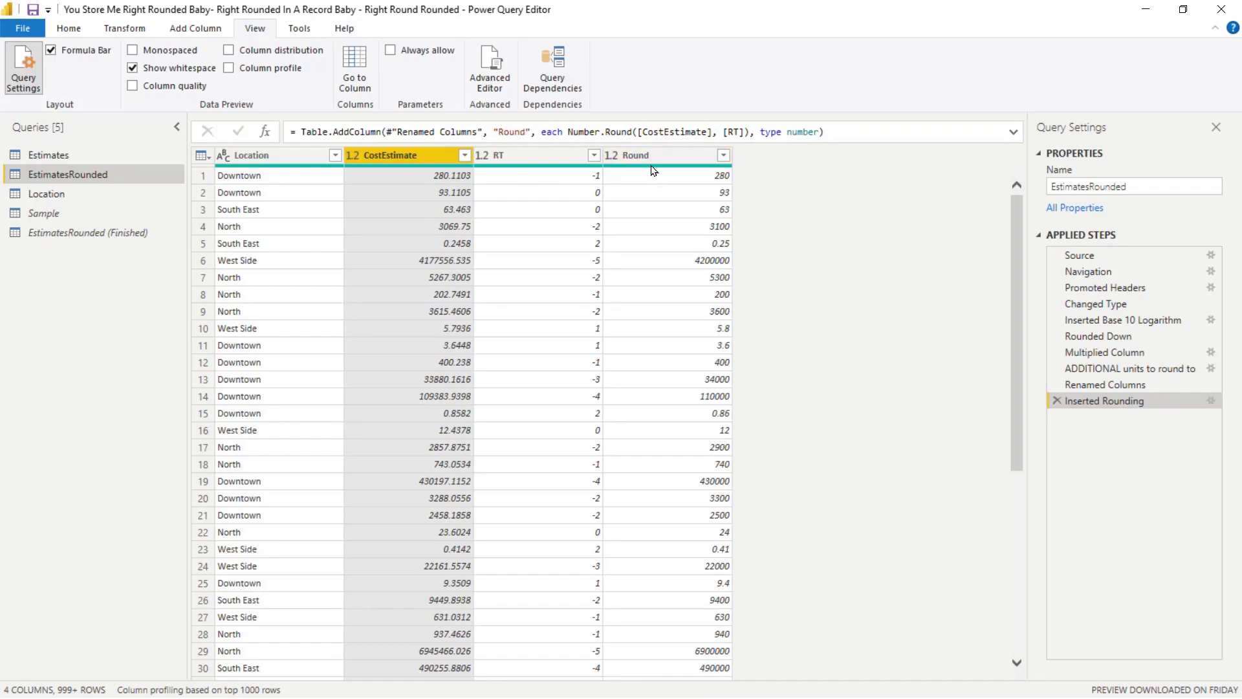
- Change the new column's name in the Inserted Rounding formula to "CostEstimateRounded"
{"action": "left_click", "coordinate": [515, 131]}
{"action": "double_click", "coordinate": [515, 131]}
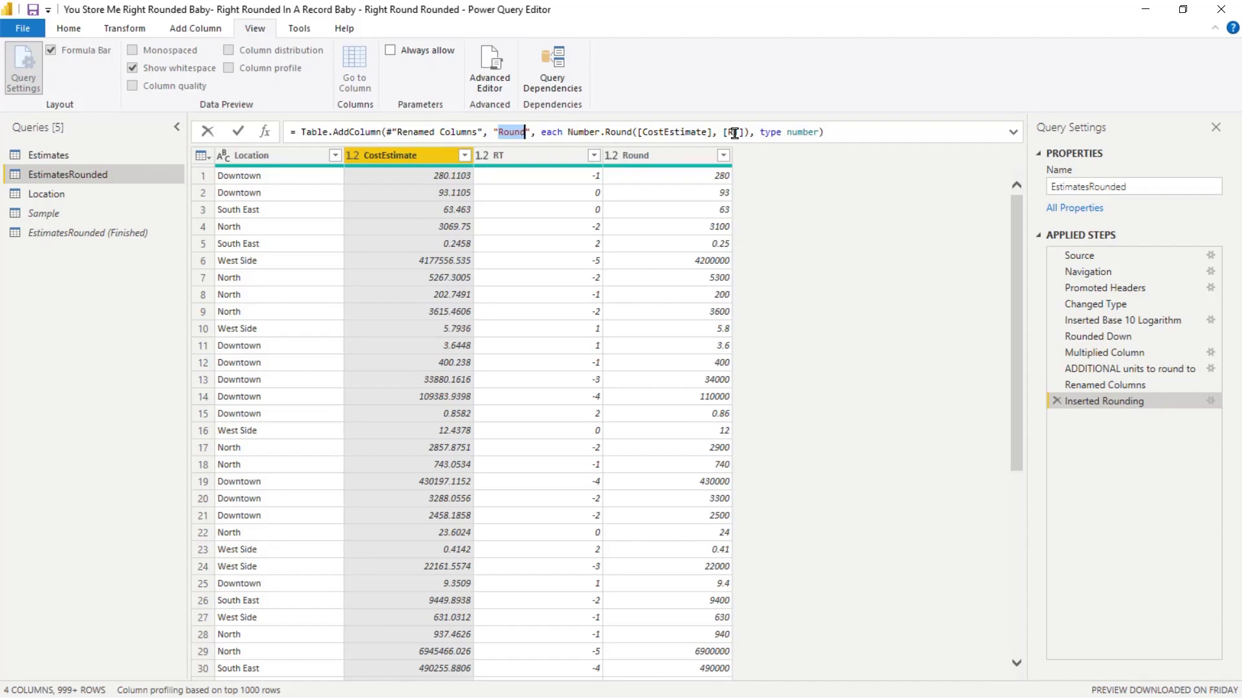
{"action": "key", "text": "Left"}
{"action": "key", "text": "Right"}
{"action": "key", "text": "Right"}
{"action": "key", "text": "Left"}
{"action": "key", "text": "Right"}
{"action": "key", "text": "shift+Right"}
{"action": "key", "text": "shift+Right"}
{"action": "key", "text": "shift+Right"}
{"action": "key", "text": "shift+Right"}
{"action": "key", "text": "shift+Right"}
{"action": "type", "text": "Cost"}
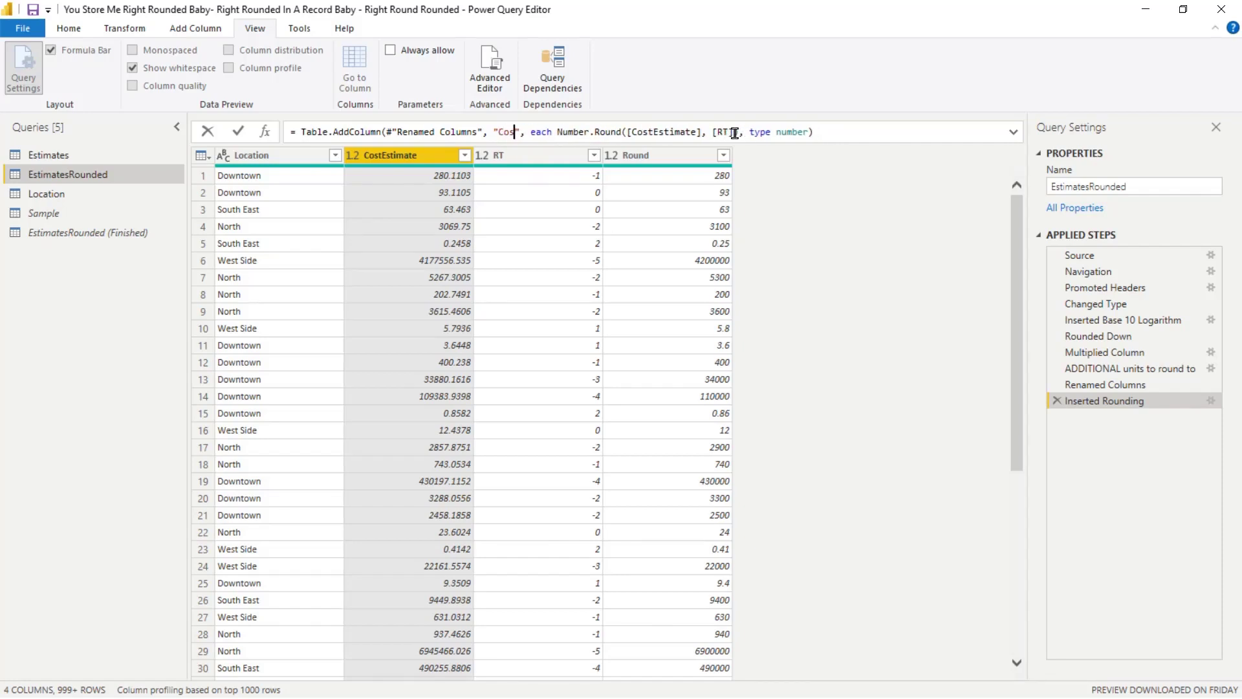
{"action": "type", "text": "EstimateRound"}
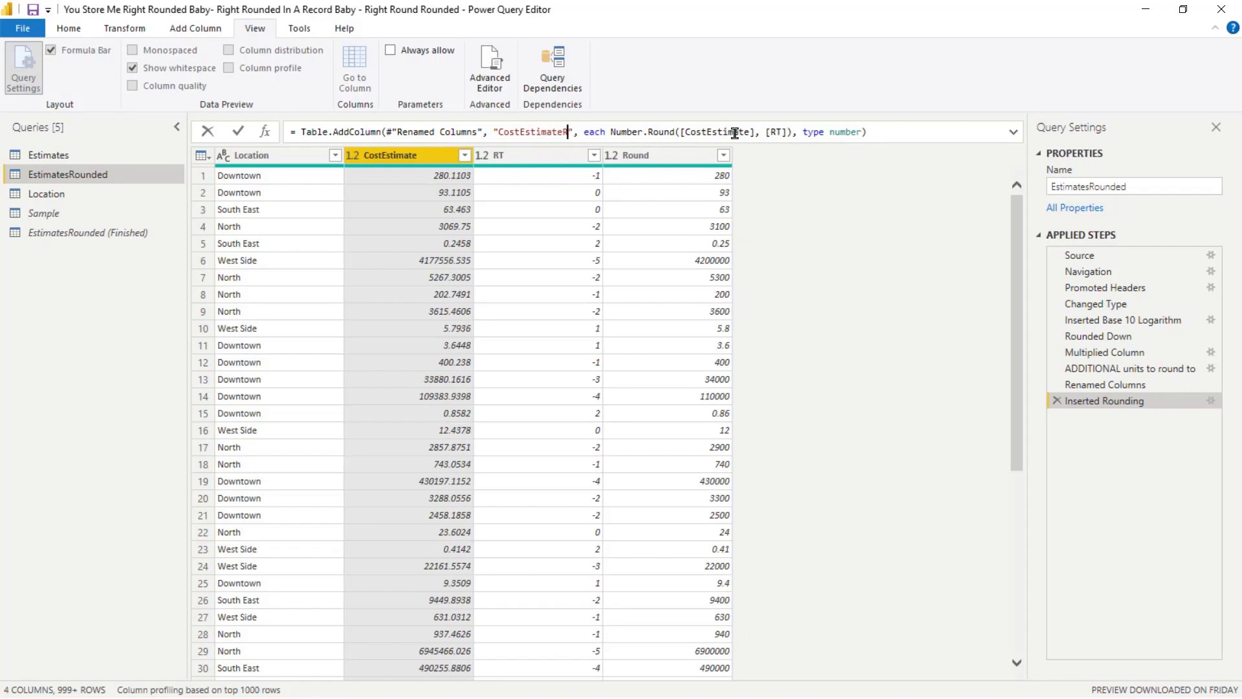
{"action": "type", "text": "ed"}
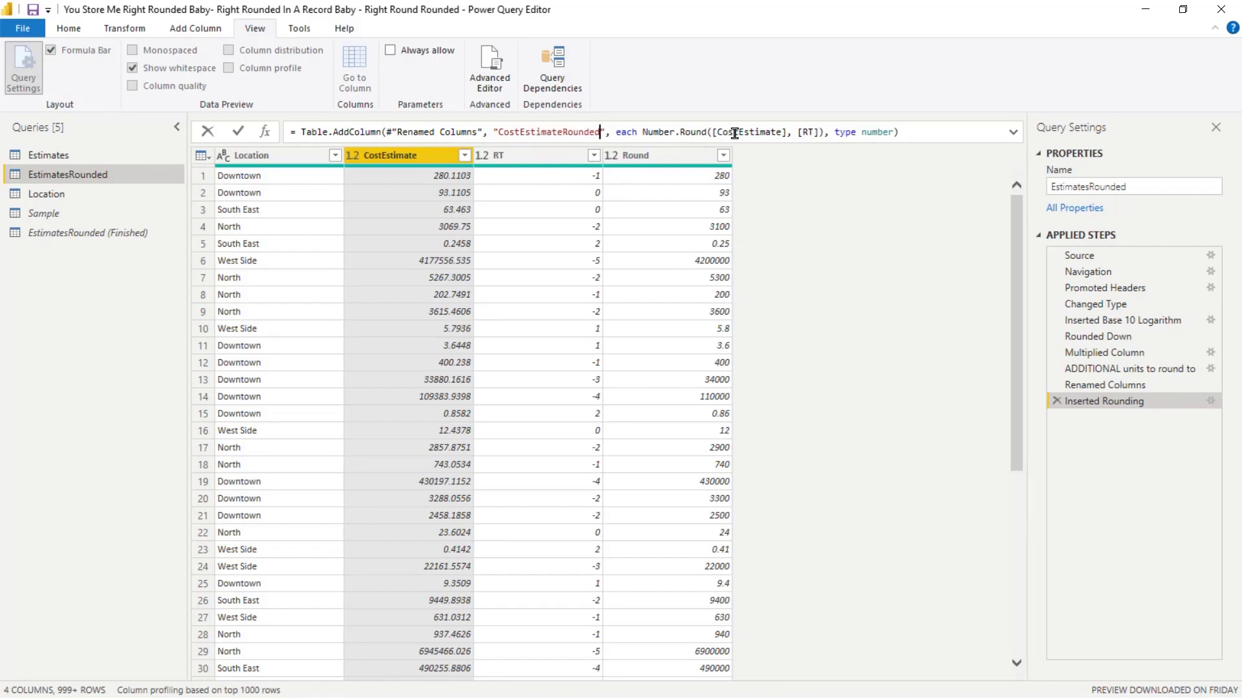
{"action": "key", "text": "Return"}
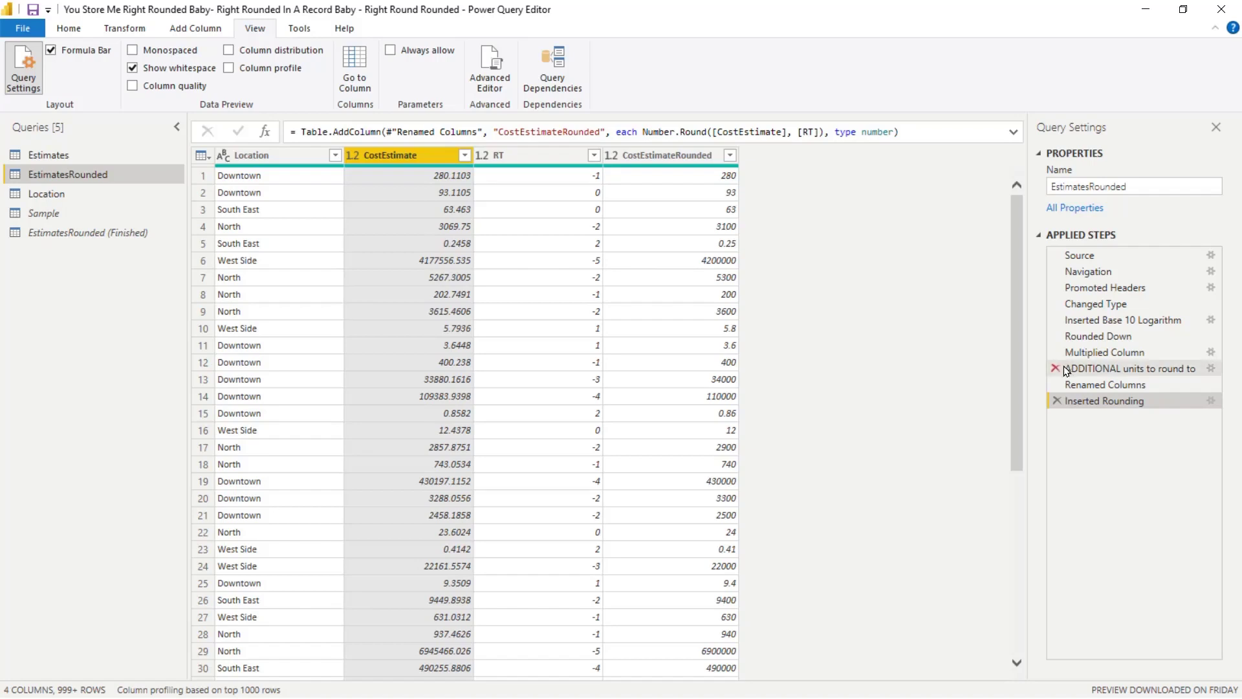
- Set the value added in the "ADDITIONAL units to round to" step to 2 and view the Inserted Rounding result
{"action": "left_click", "coordinate": [1212, 369]}
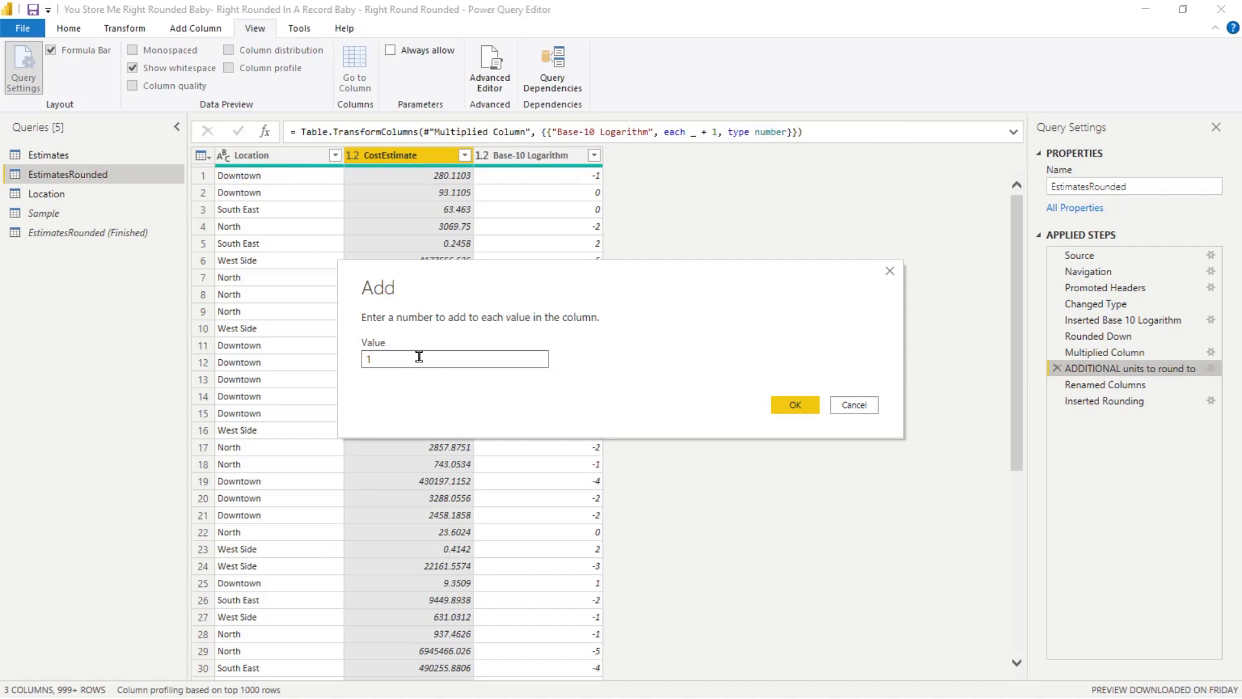
{"action": "key", "text": "ctrl+a"}
{"action": "type", "text": "2"}
{"action": "left_click", "coordinate": [798, 404]}
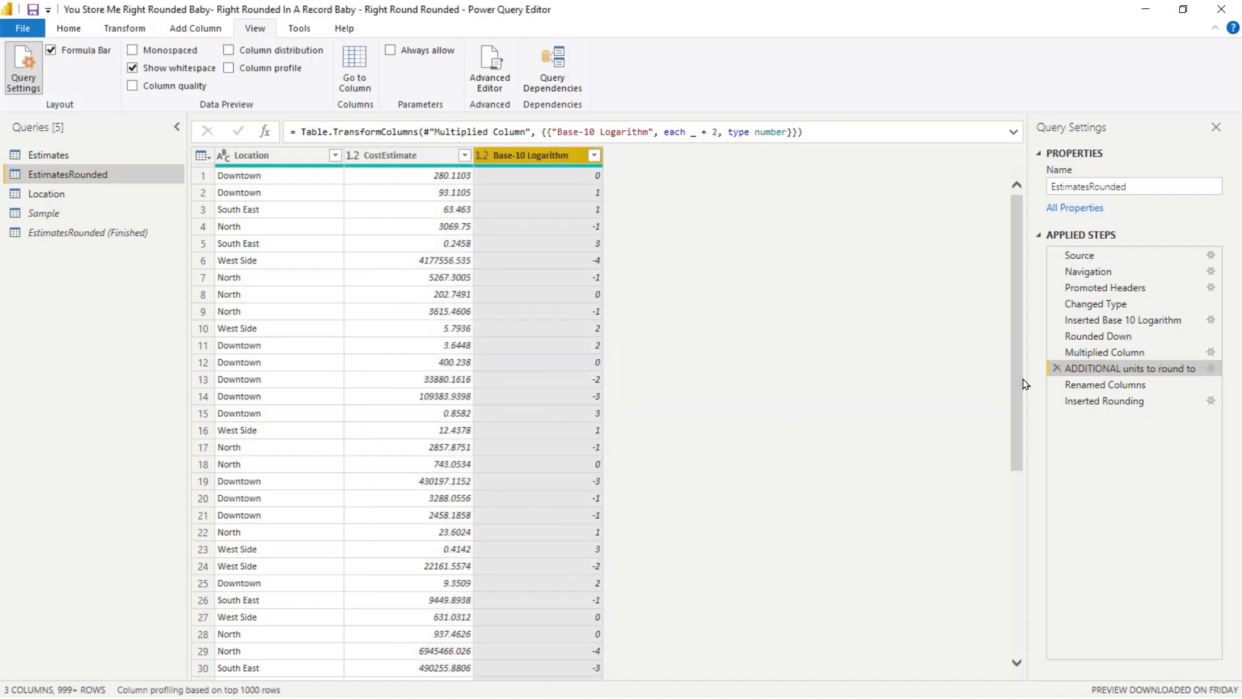
{"action": "left_click", "coordinate": [1081, 406]}
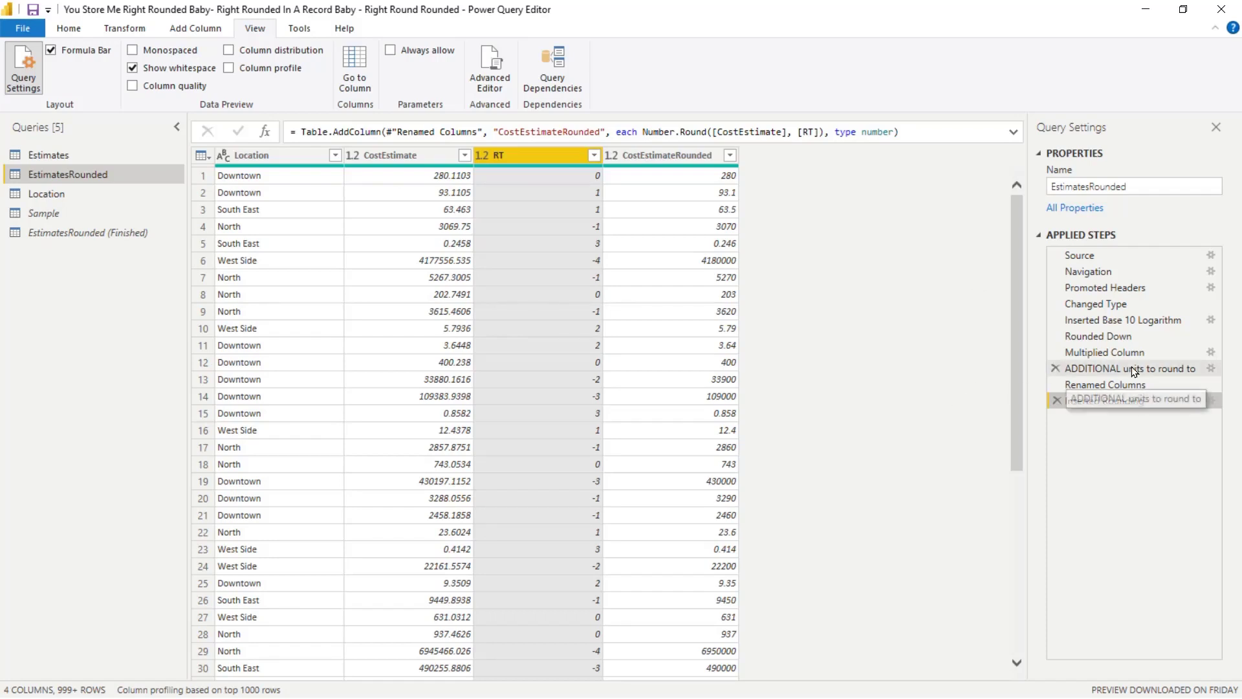
- Set the value added in the "ADDITIONAL units to round to" step back to 1 and return to Inserted Rounding
{"action": "left_click", "coordinate": [1210, 369]}
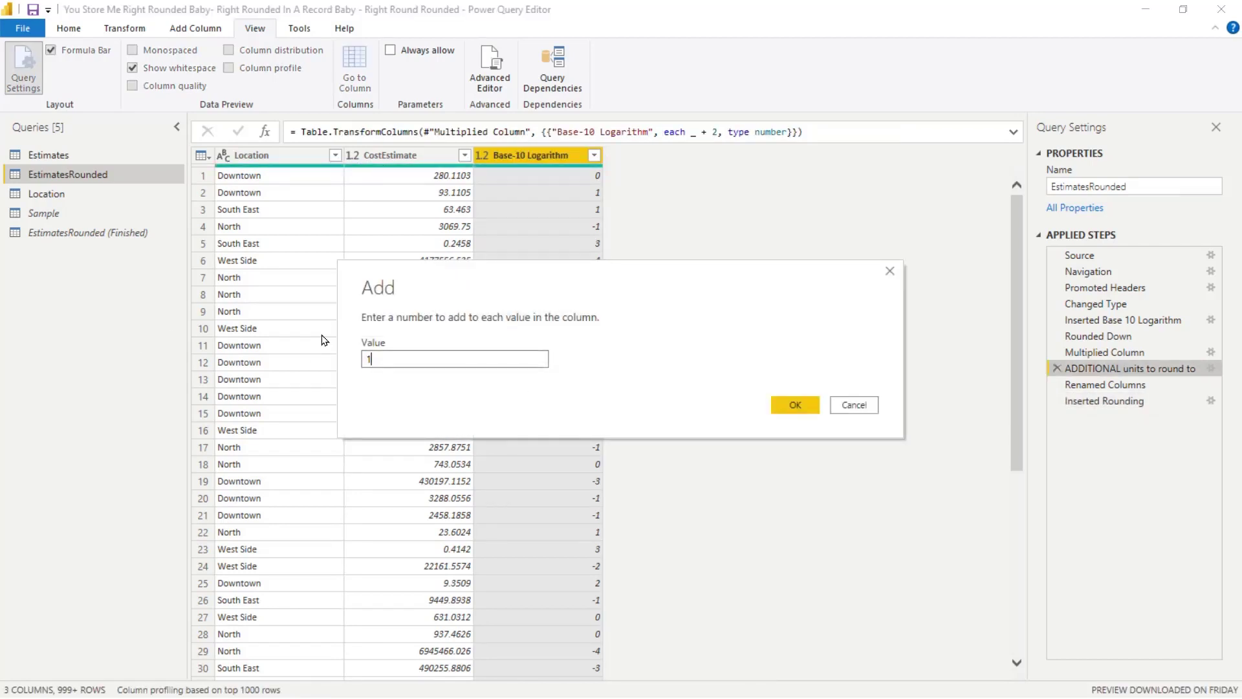
{"action": "left_click", "coordinate": [806, 404]}
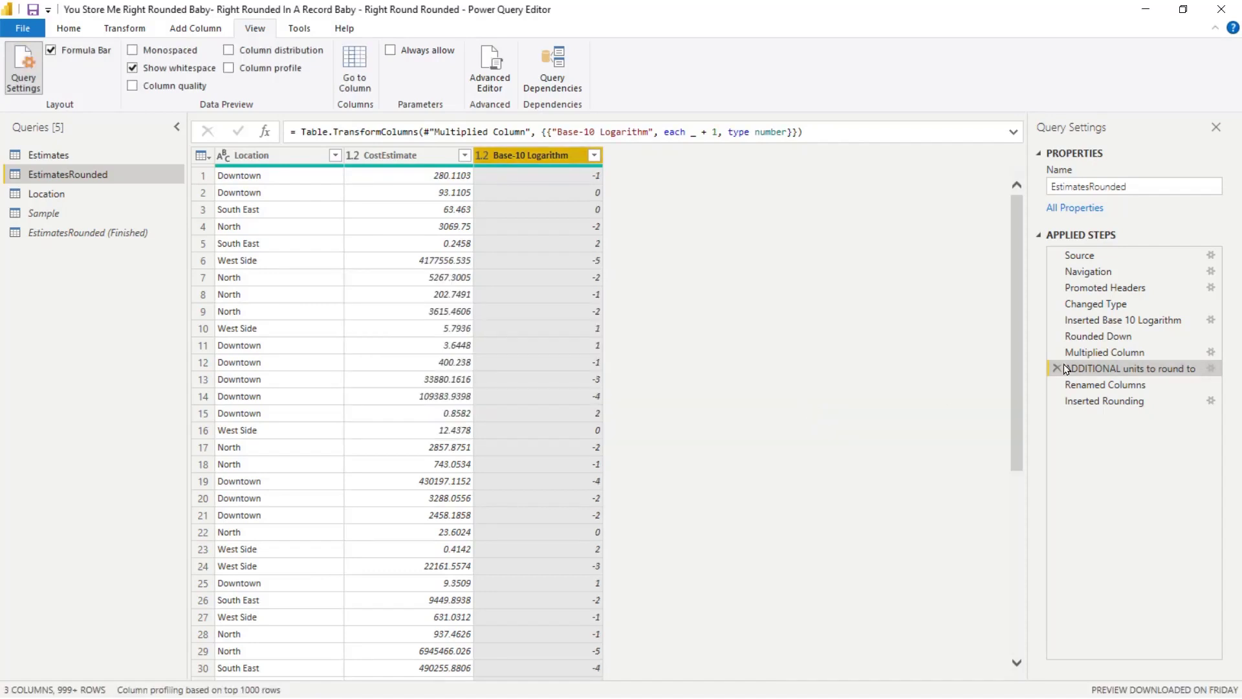
{"action": "left_click", "coordinate": [1105, 400]}
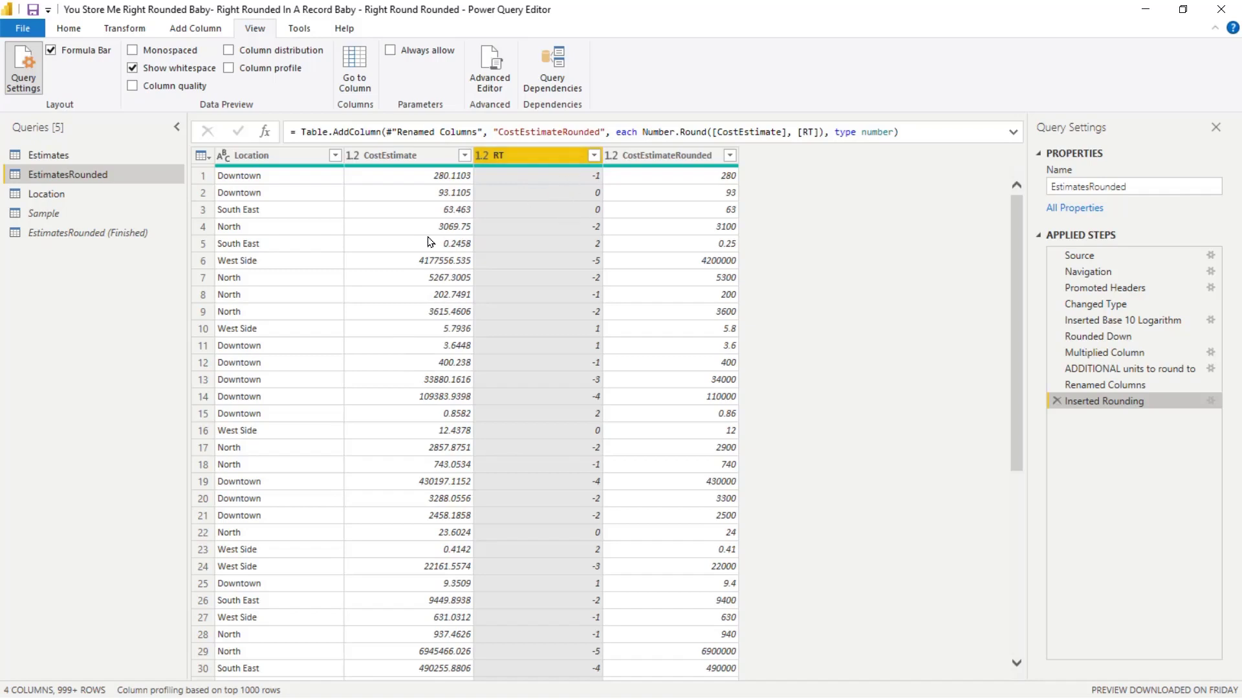
- Remove the CostEstimate and RT columns from EstimatesRounded, and close the query editor with the changes applied
{"action": "left_click", "coordinate": [401, 156]}
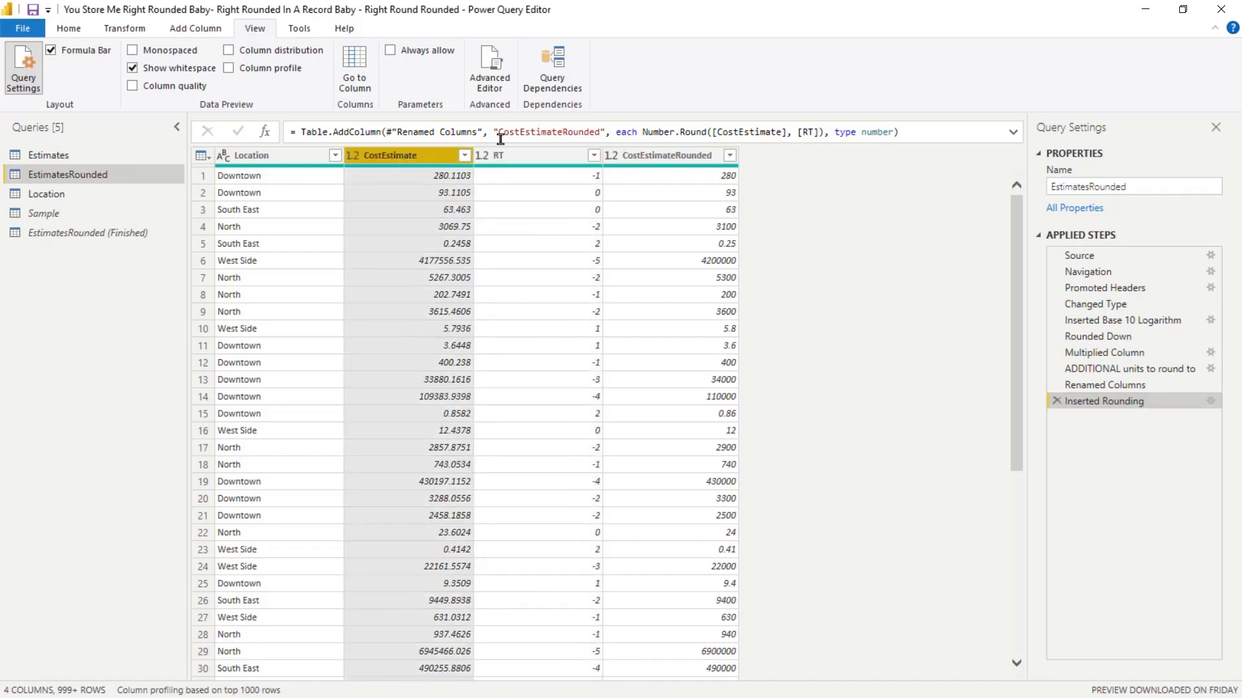
{"action": "left_click", "coordinate": [536, 157], "text": "ctrl"}
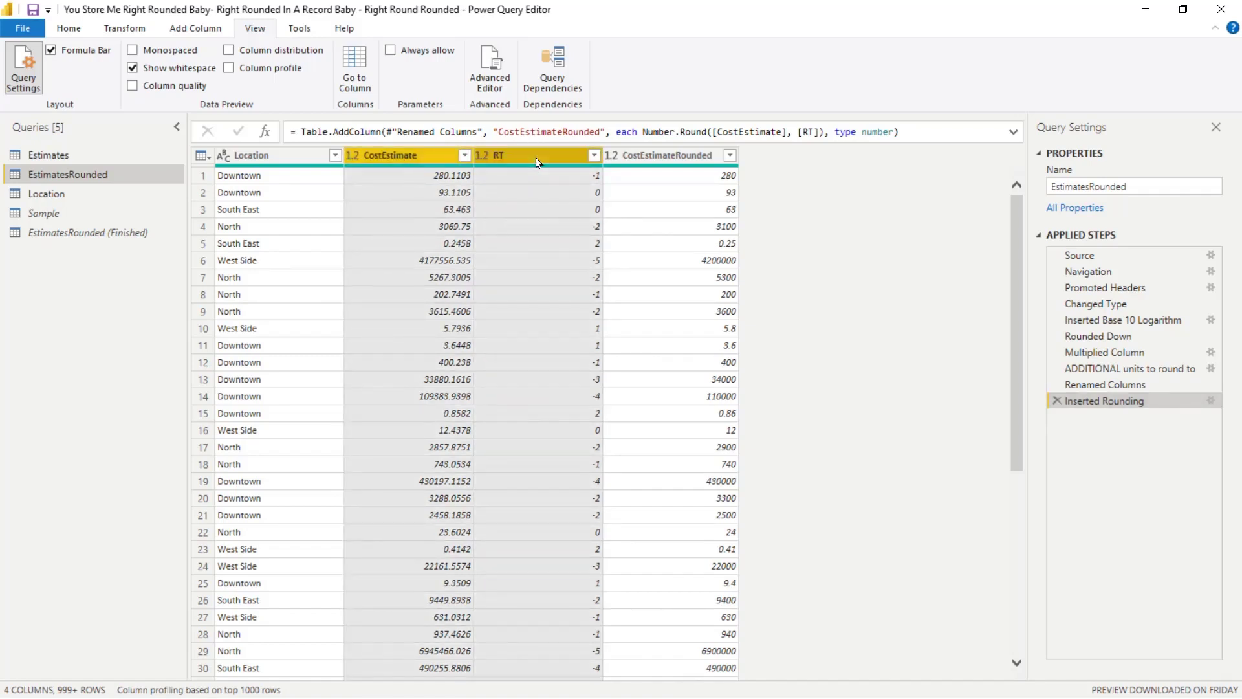
{"action": "right_click", "coordinate": [536, 157]}
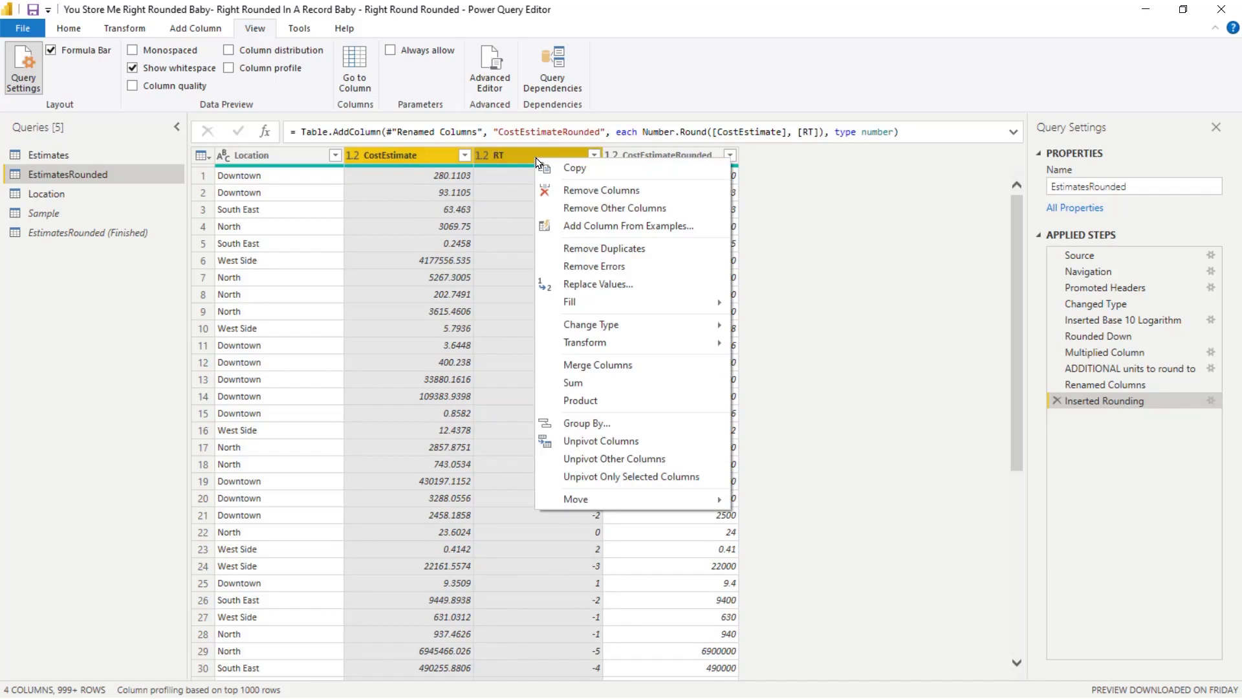
{"action": "left_click", "coordinate": [590, 192]}
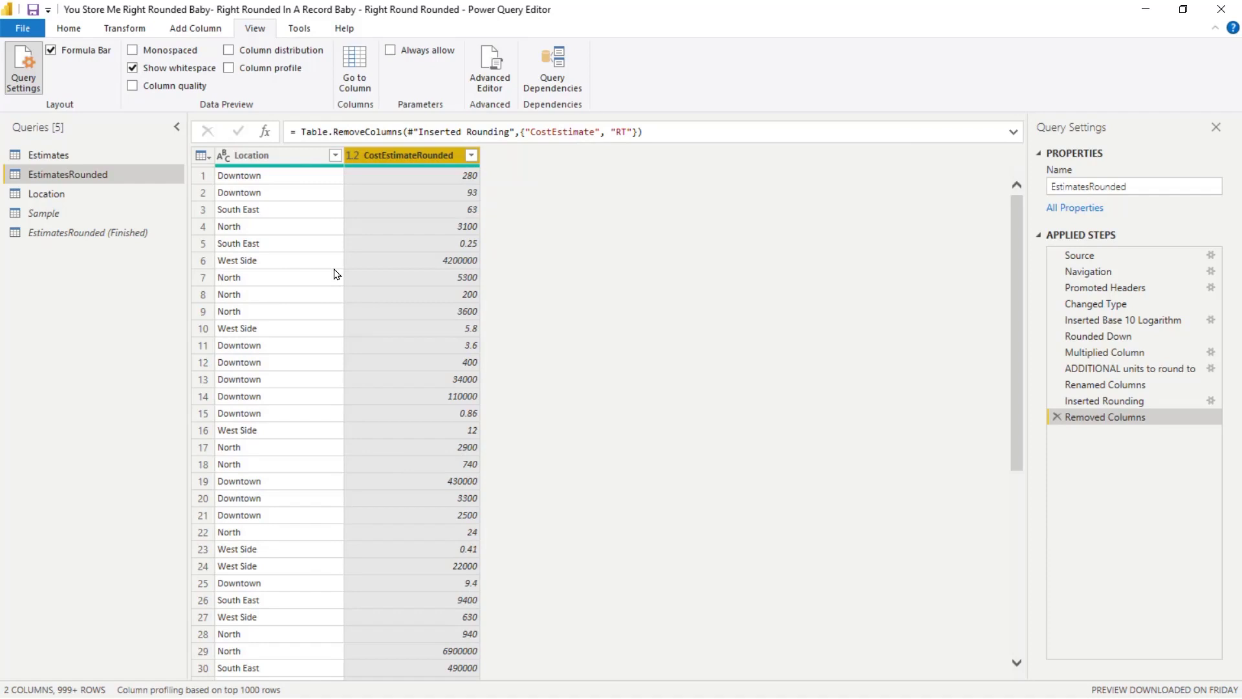
{"action": "left_click", "coordinate": [72, 30]}
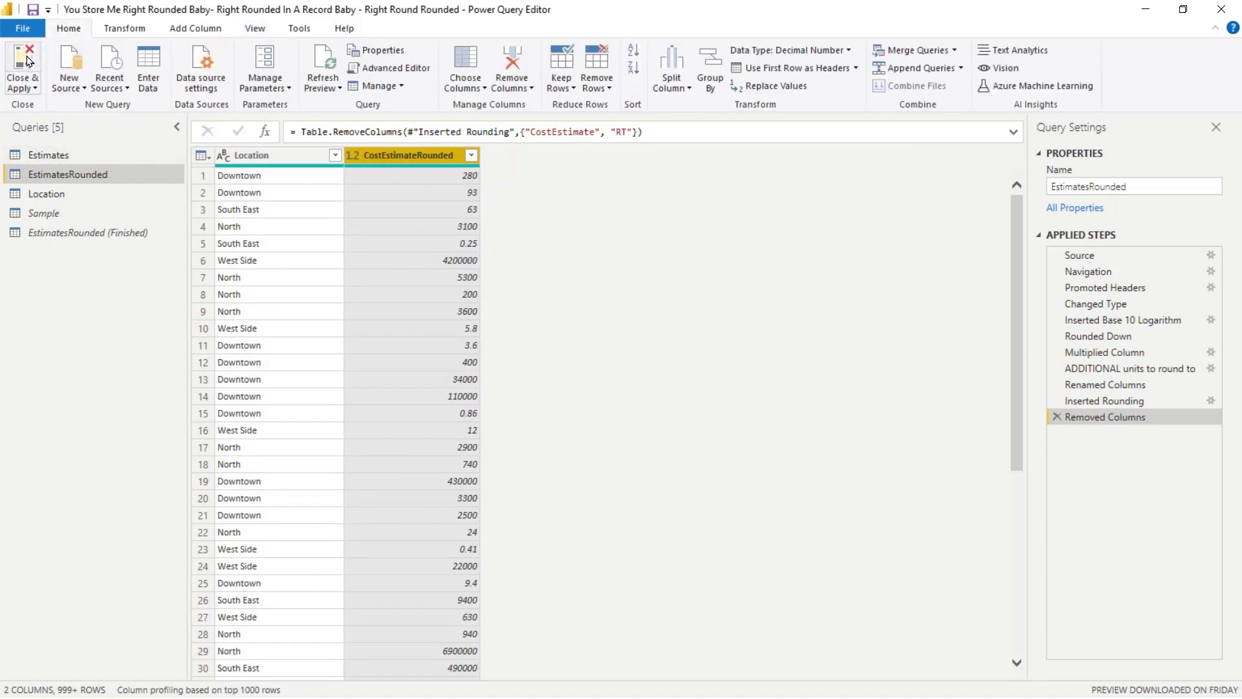
{"action": "left_click", "coordinate": [28, 60]}
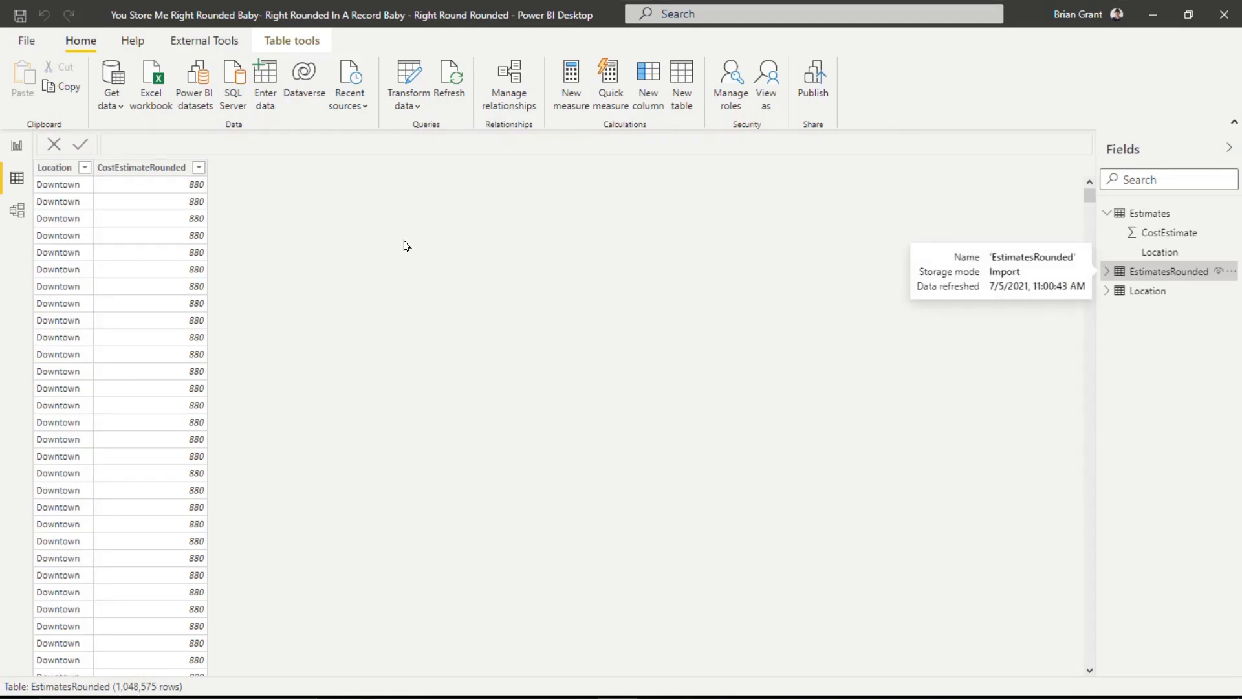
- Look through the loaded data of the Estimates, EstimatesRounded and Location tables
{"action": "left_click", "coordinate": [1133, 217]}
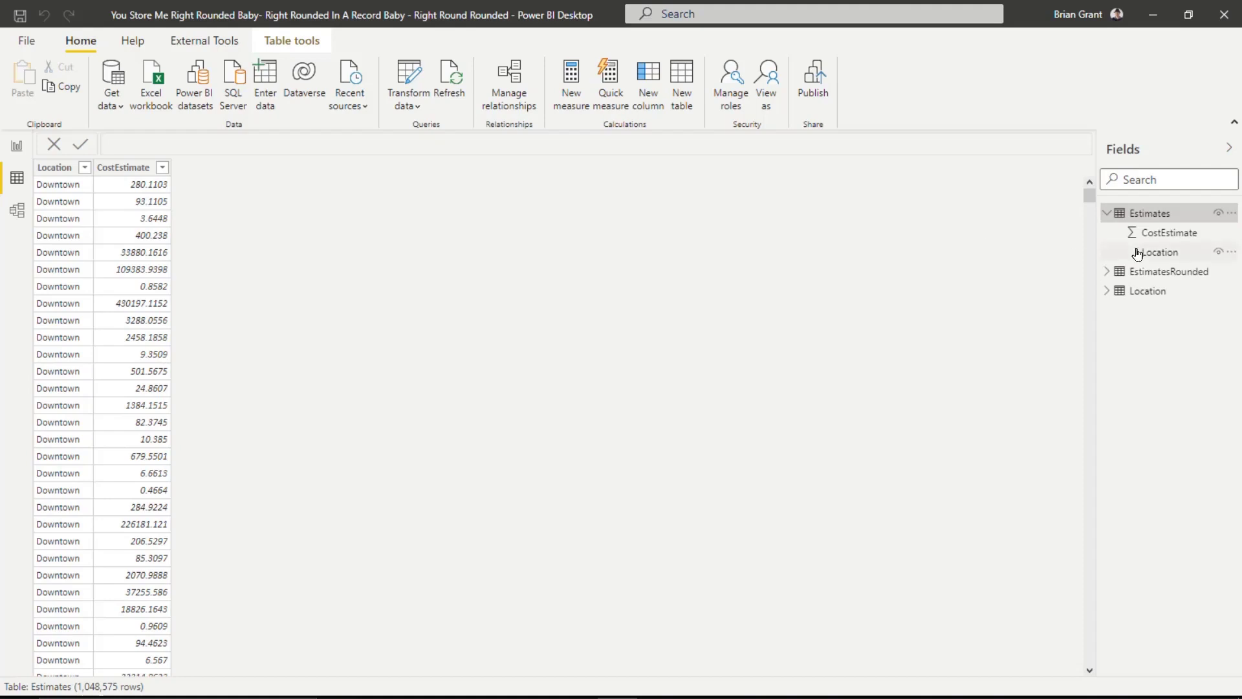
{"action": "left_click", "coordinate": [1157, 271]}
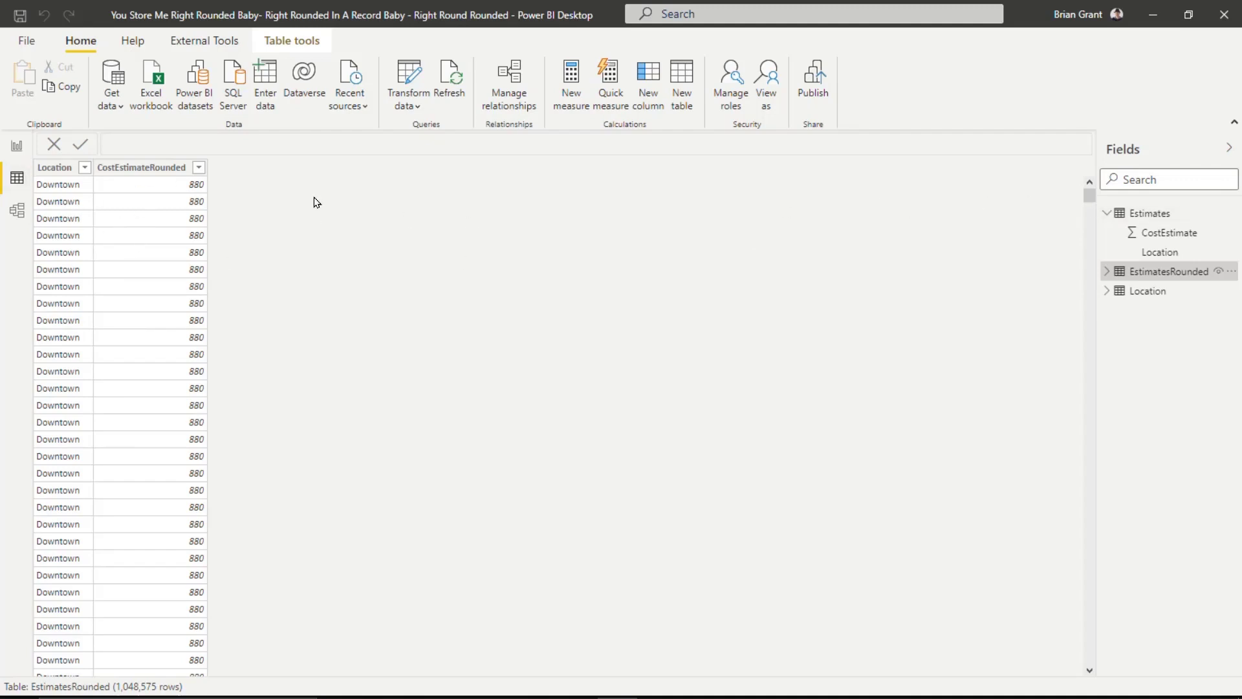
{"action": "left_click", "coordinate": [1158, 291]}
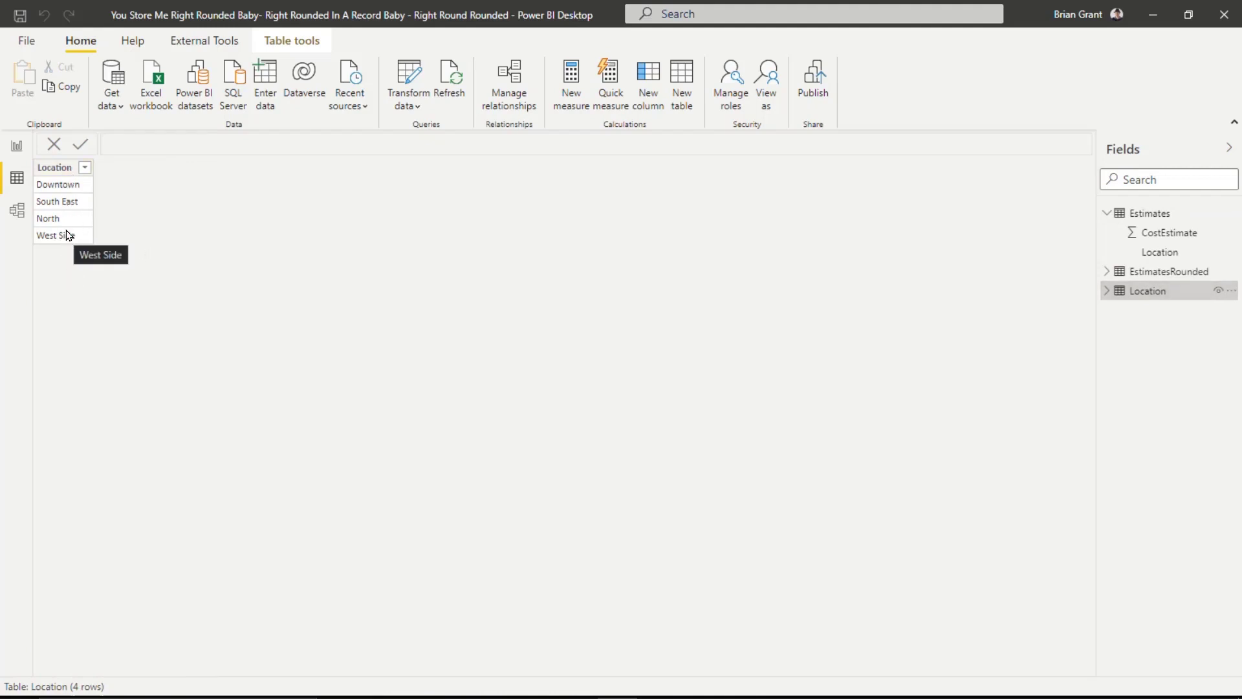
- Add CostEstimateRounded from EstimatesRounded to the report's table visual, directly after CostEstimate
{"action": "left_click", "coordinate": [22, 155]}
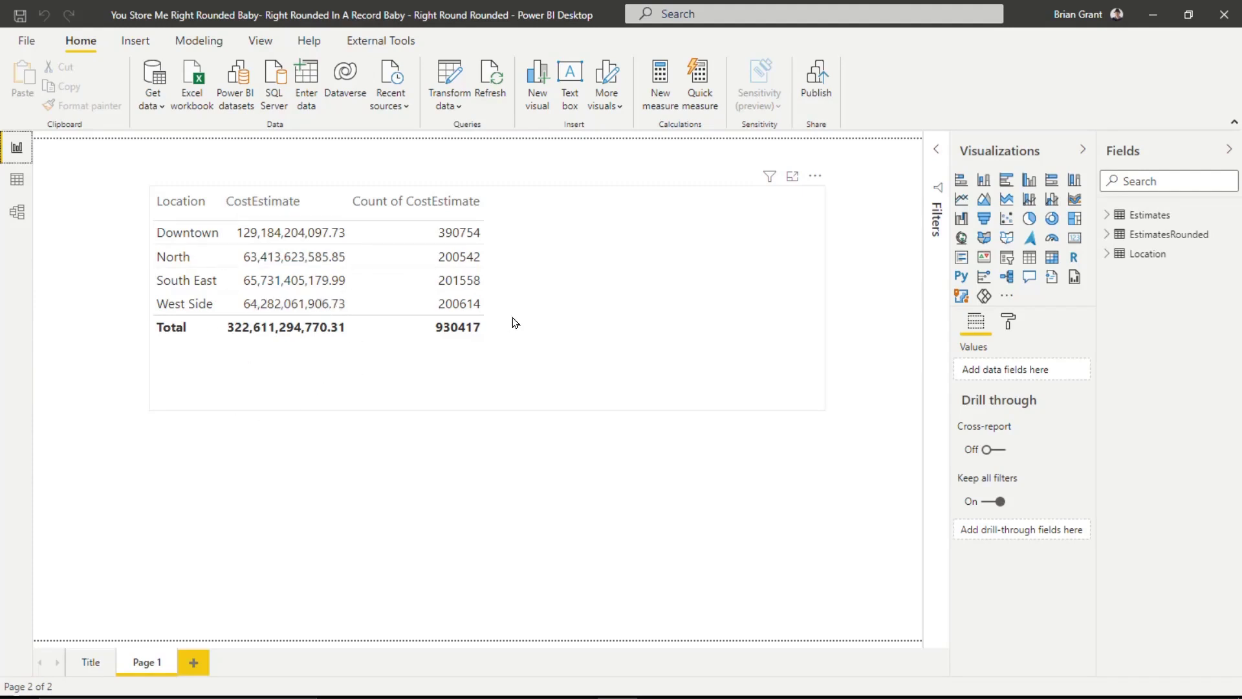
{"action": "left_click", "coordinate": [1105, 236]}
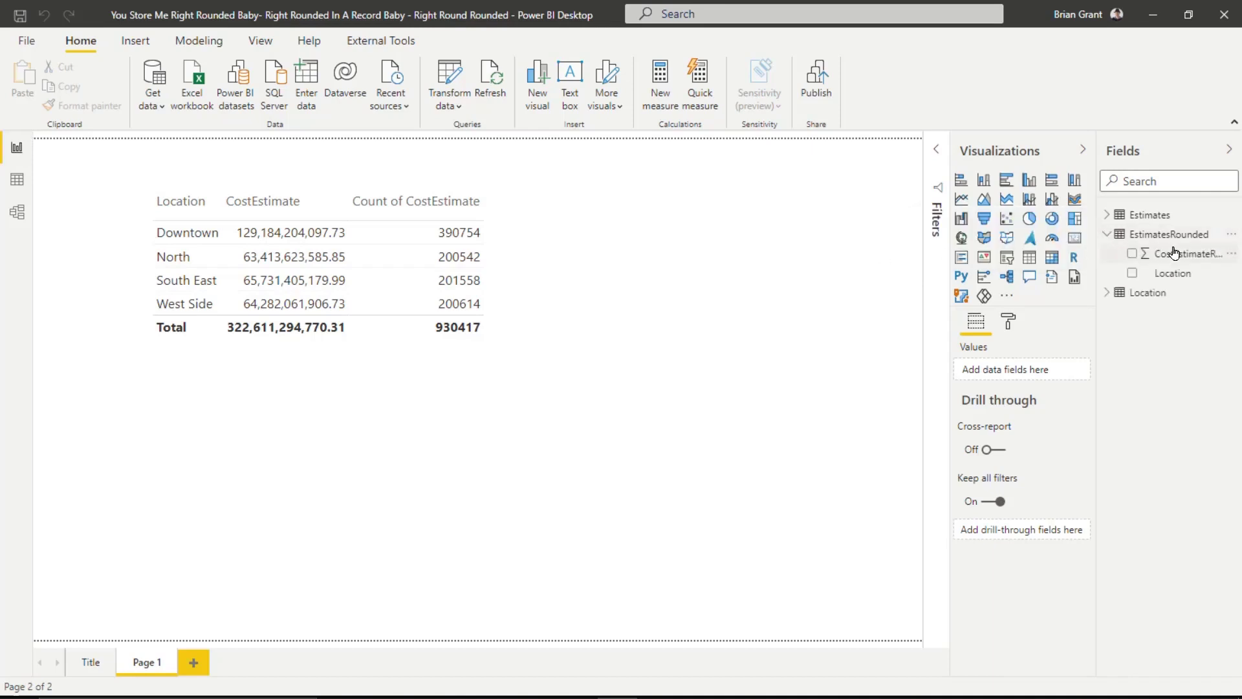
{"action": "left_click", "coordinate": [613, 278]}
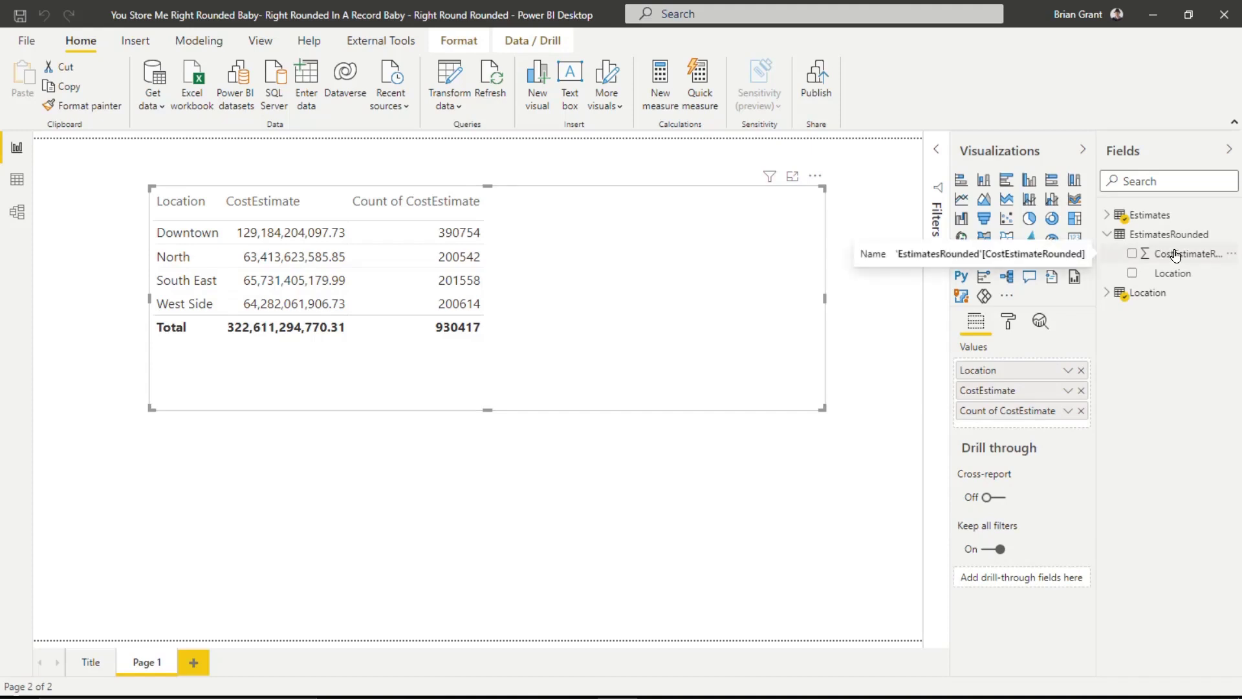
{"action": "left_click_drag", "start_coordinate": [1175, 255], "coordinate": [1079, 399]}
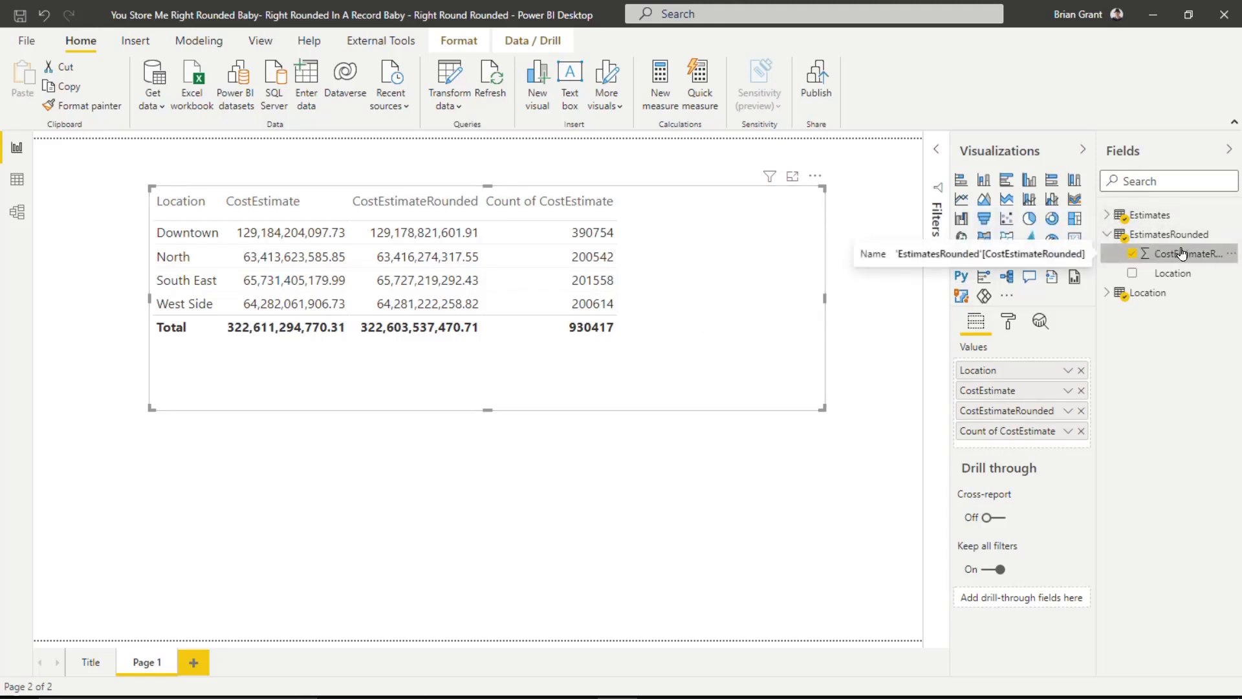
- Add CostEstimateRounded again as the last column of the table visual, summarized as Count (Distinct)
{"action": "left_click_drag", "start_coordinate": [1181, 252], "coordinate": [1055, 445]}
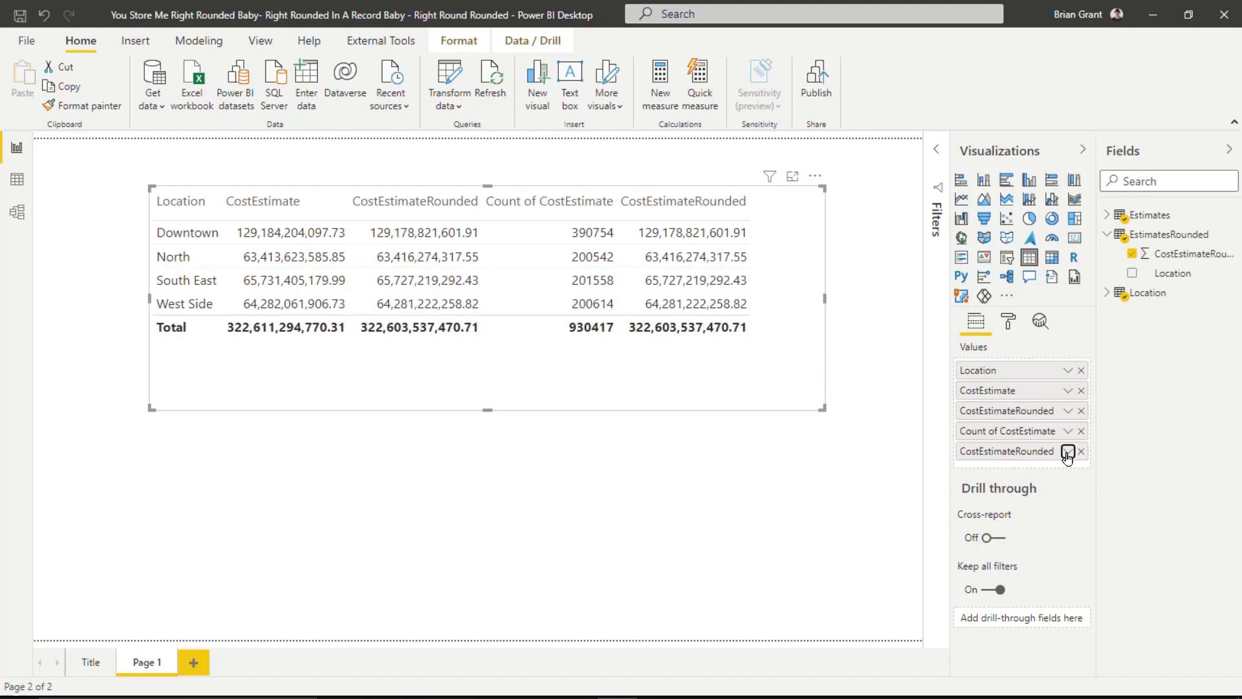
{"action": "left_click", "coordinate": [1067, 452]}
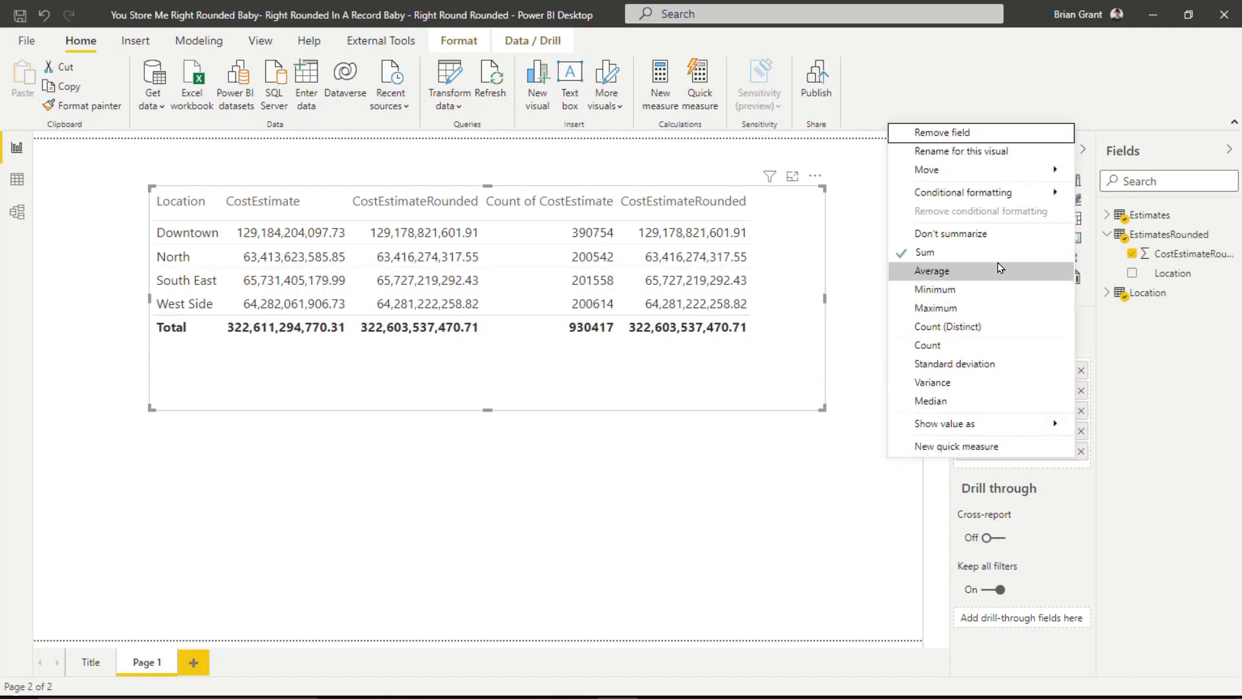
{"action": "left_click", "coordinate": [999, 335]}
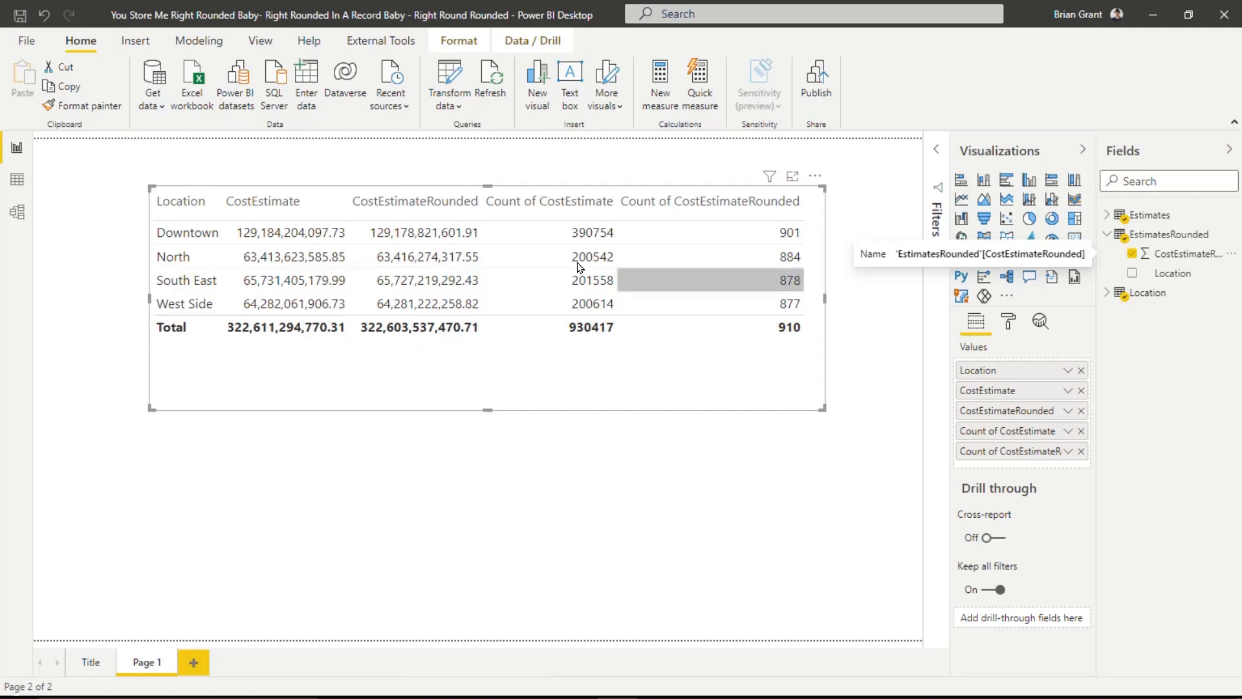
- Open the model in DAX Studio and view its VertiPaq Analyzer metrics
{"action": "left_click", "coordinate": [352, 41]}
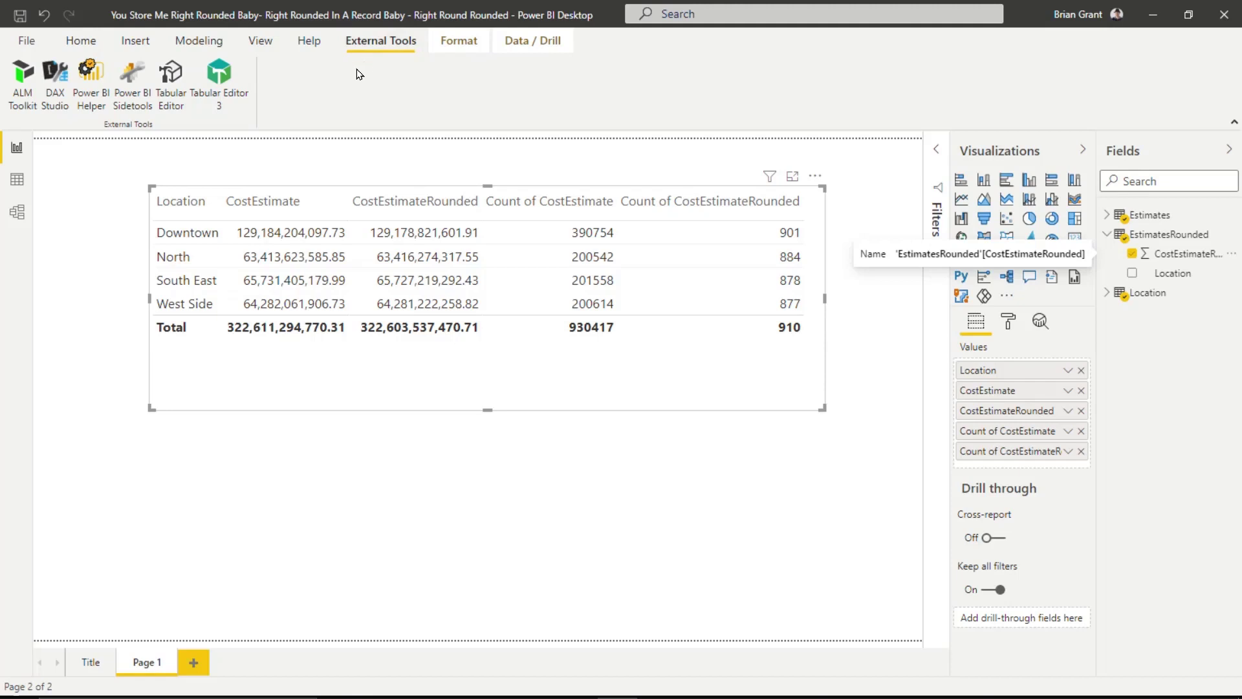
{"action": "left_click", "coordinate": [56, 96]}
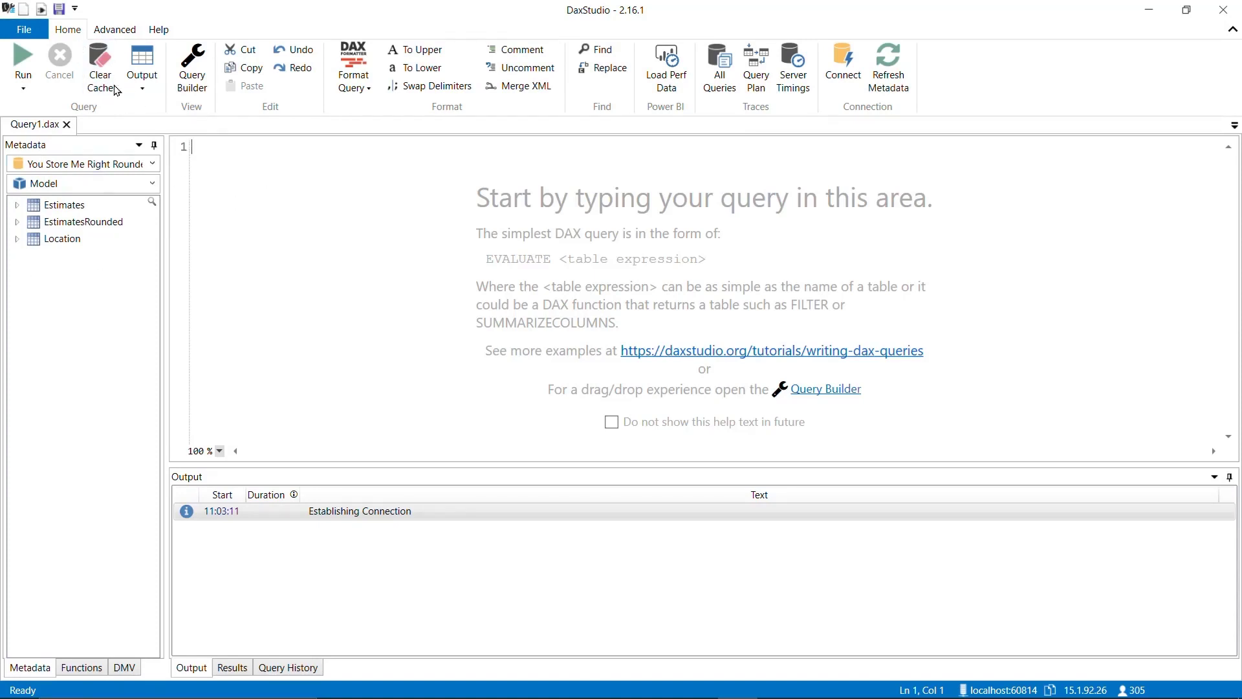
{"action": "left_click", "coordinate": [114, 30]}
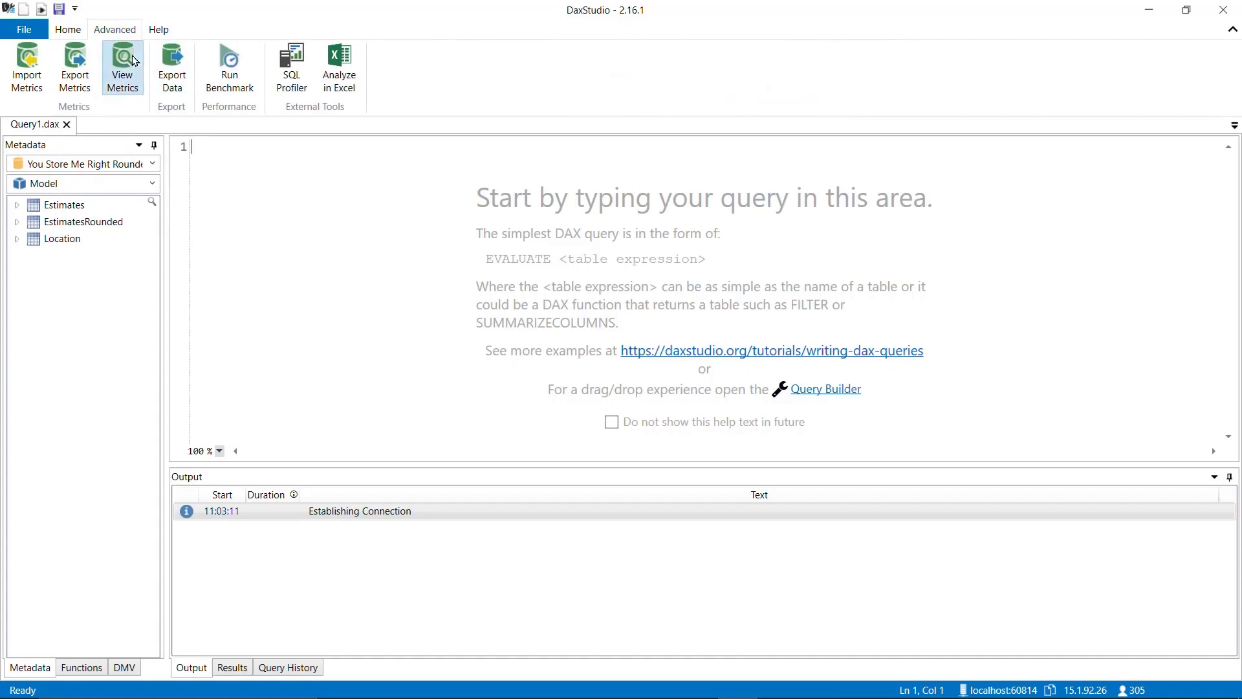
{"action": "left_click", "coordinate": [113, 71]}
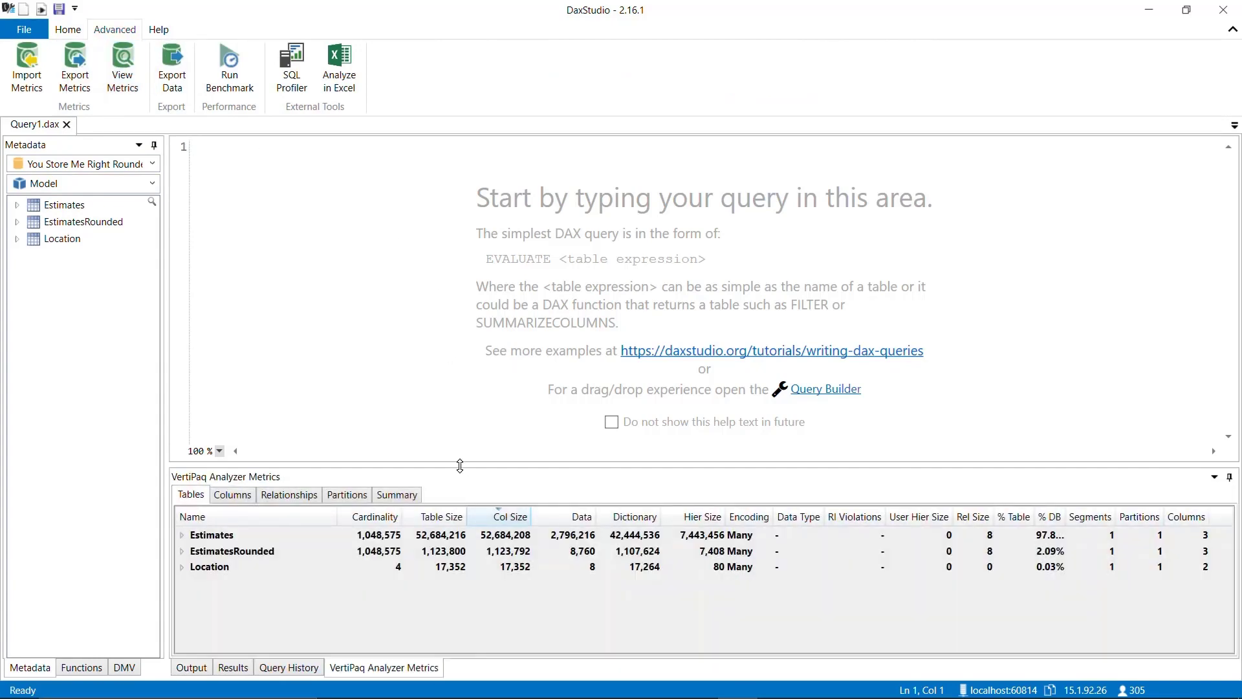
- Compare the column-level cardinality and size metrics of Estimates and EstimatesRounded, and return to the Power BI report
{"action": "left_click_drag", "start_coordinate": [461, 465], "coordinate": [460, 341]}
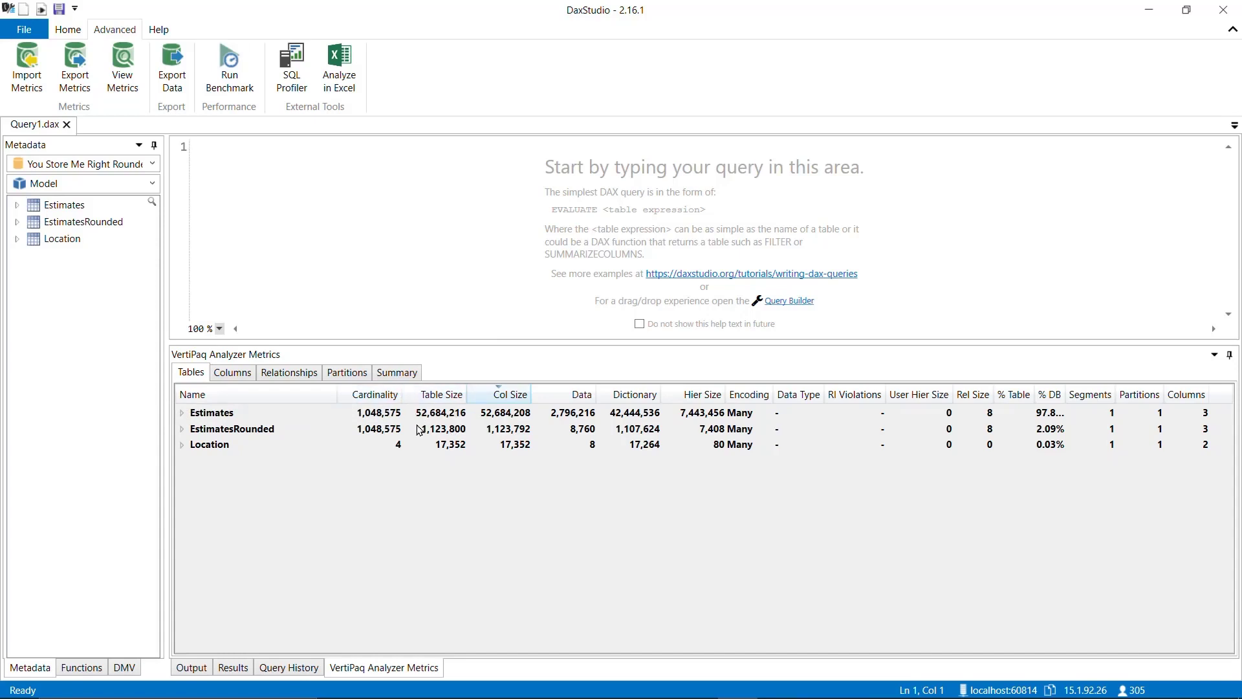
{"action": "left_click", "coordinate": [182, 412]}
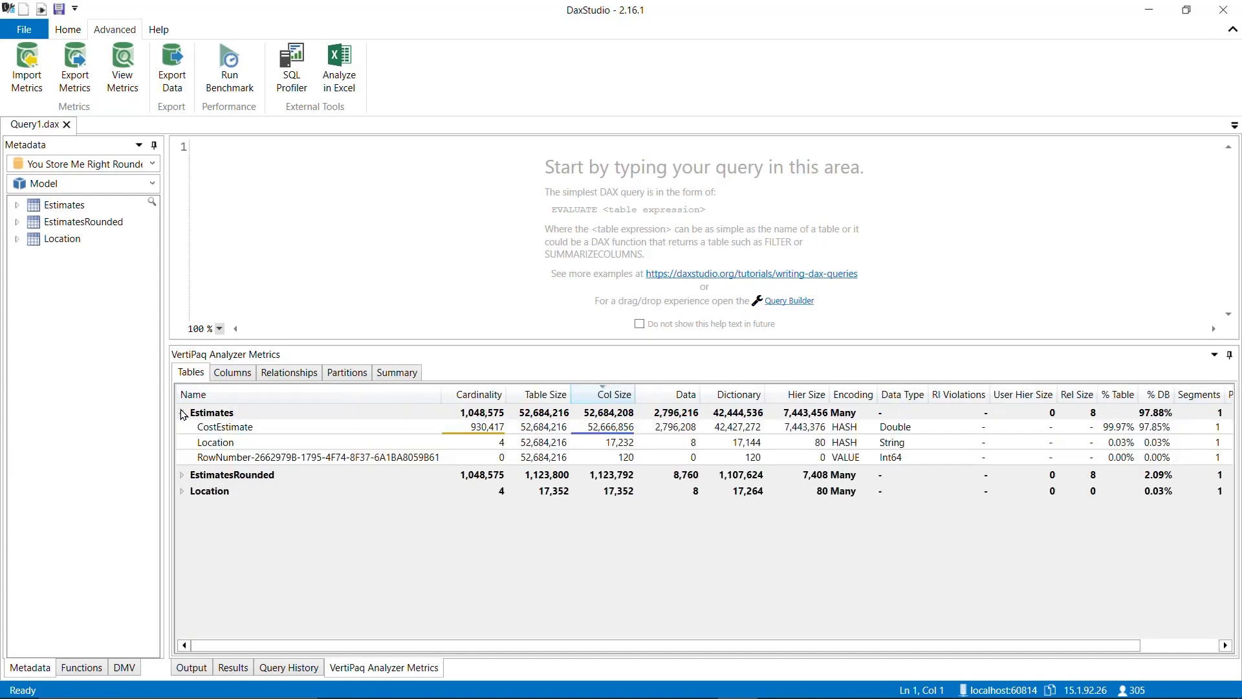
{"action": "left_click", "coordinate": [181, 475]}
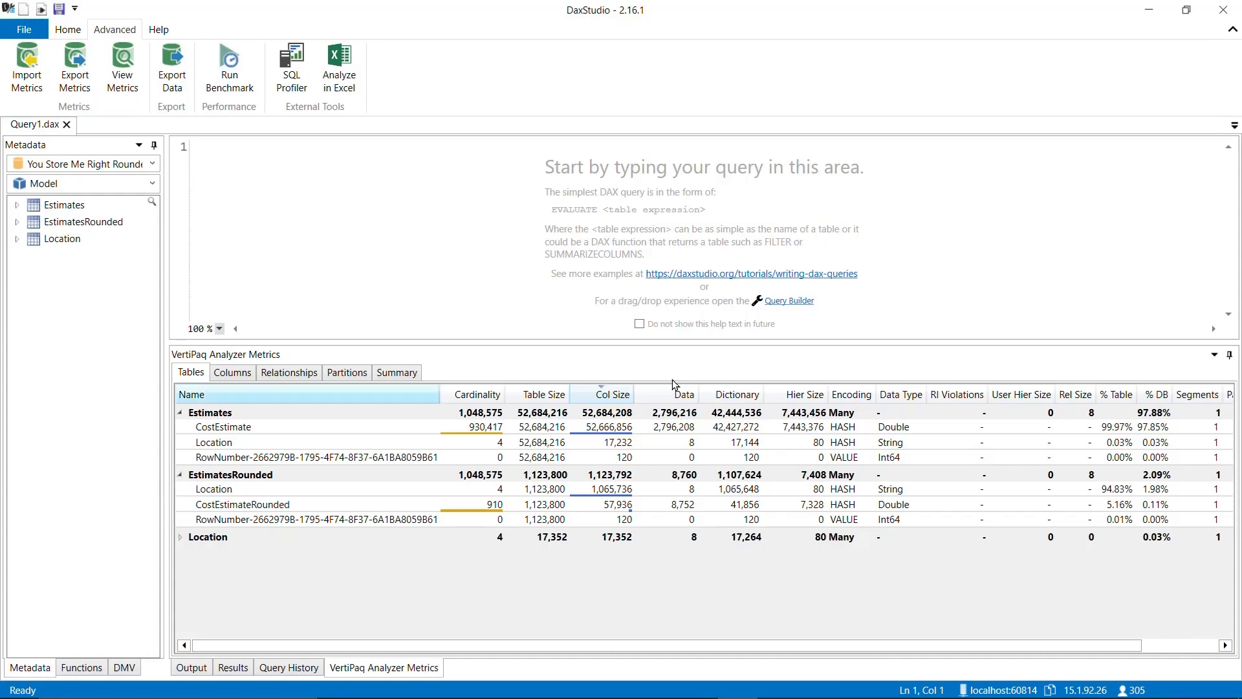
{"action": "left_click", "coordinate": [1149, 11]}
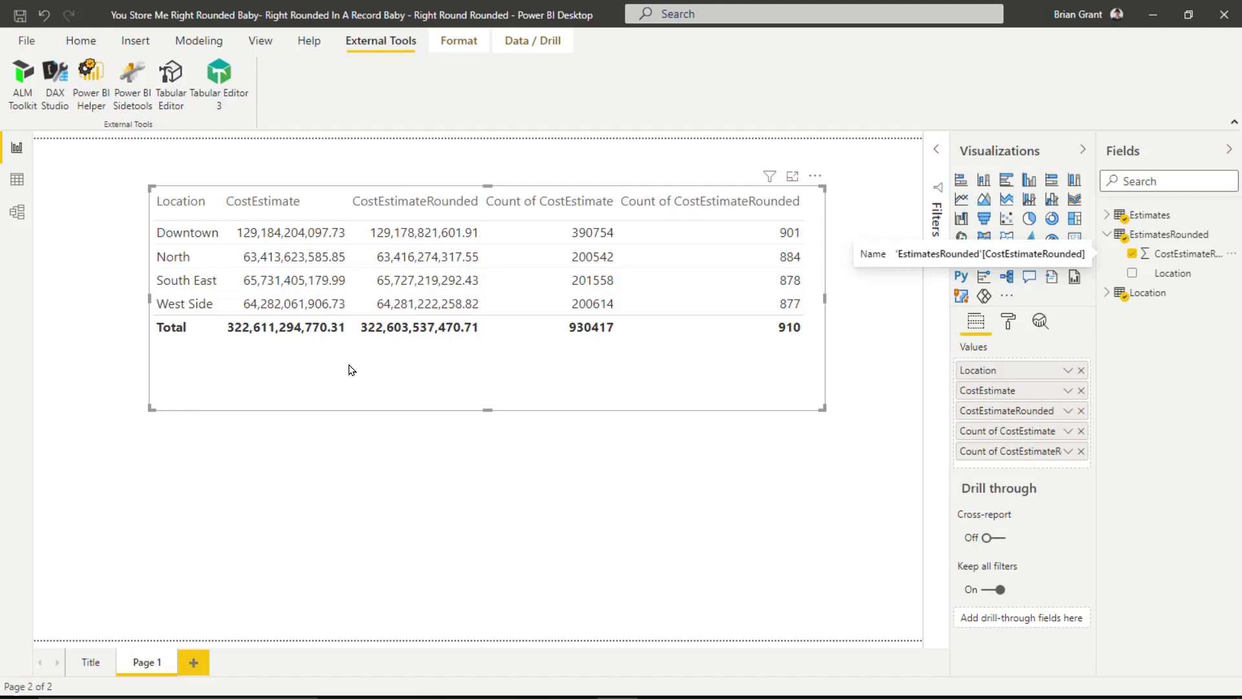
{"action": "left_click", "coordinate": [411, 494]}
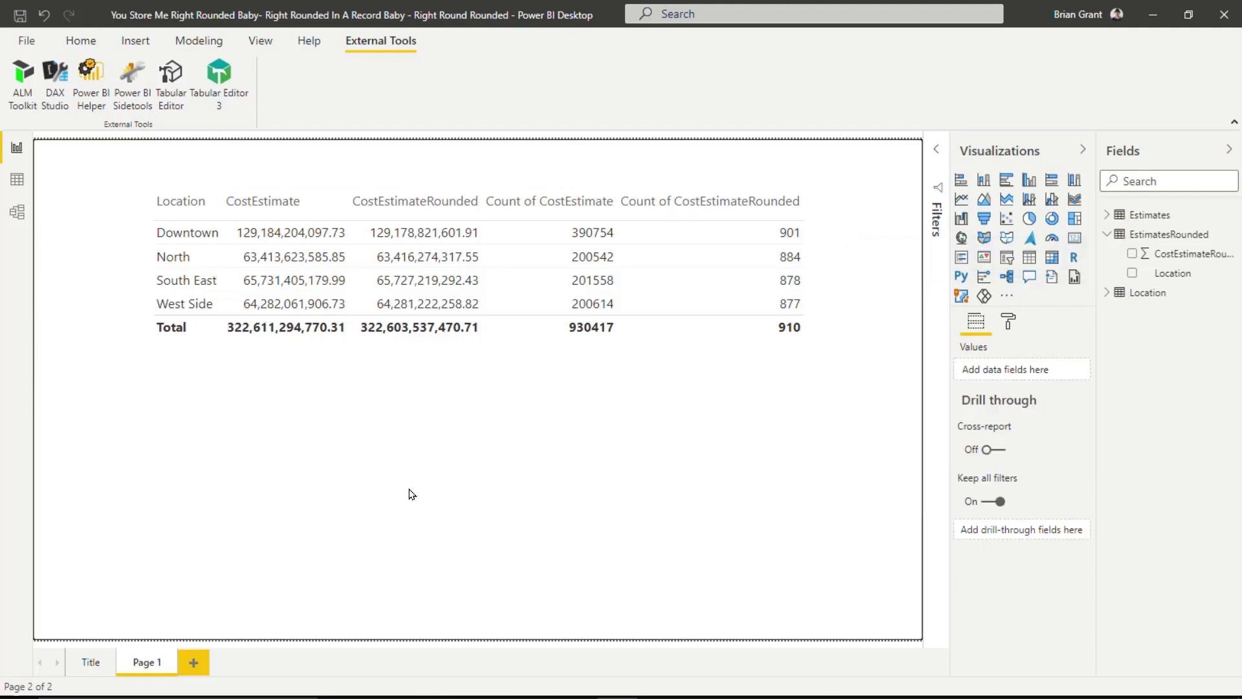